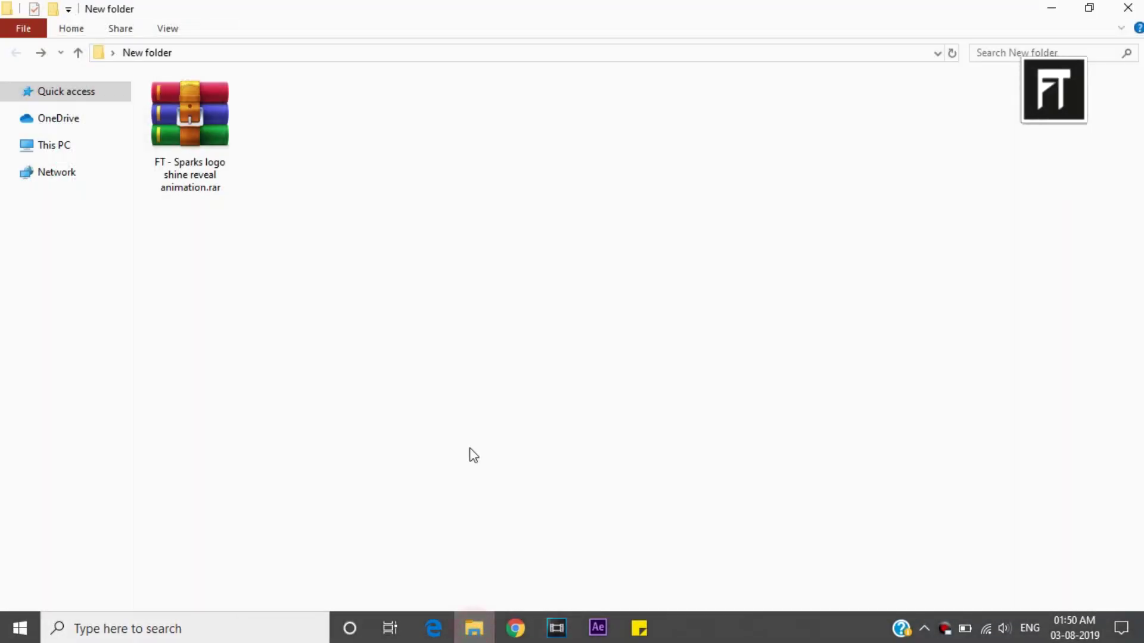
# Extract the sparks archive here and open its inner project folder
pyautogui.click(196, 119)
pyautogui.rightClick(209, 124)
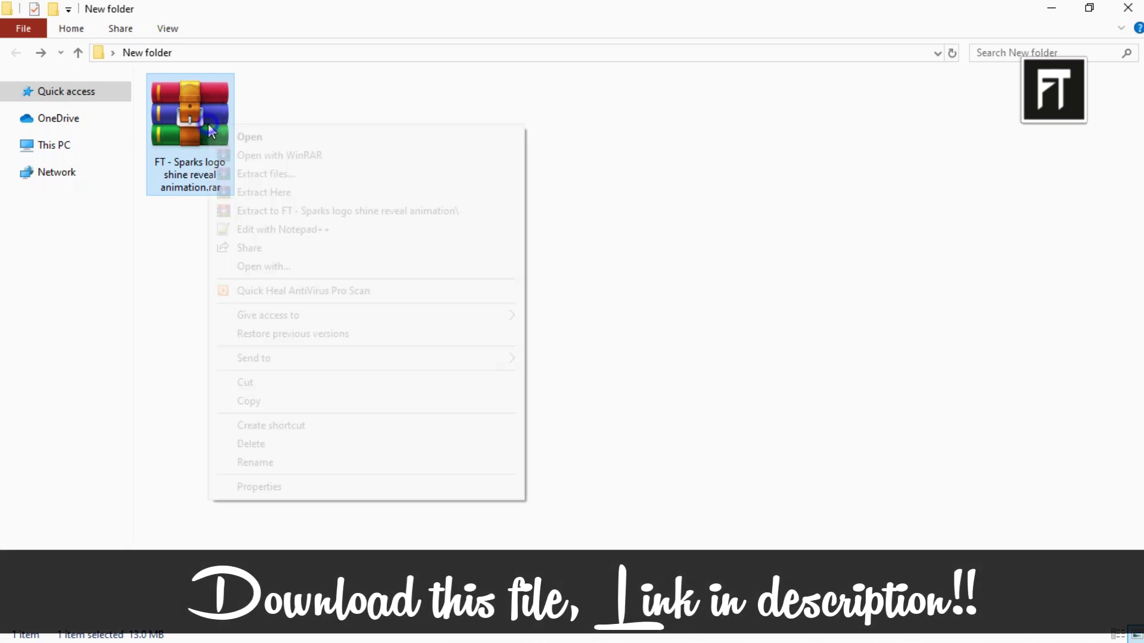
pyautogui.click(256, 192)
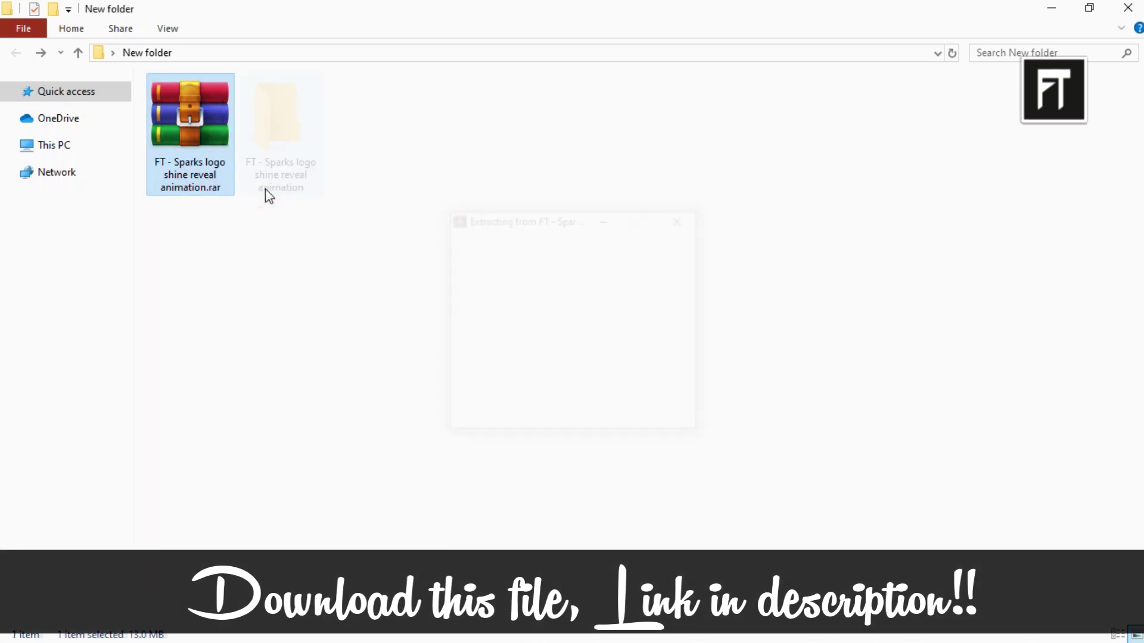
pyautogui.doubleClick(305, 161)
pyautogui.doubleClick(416, 102)
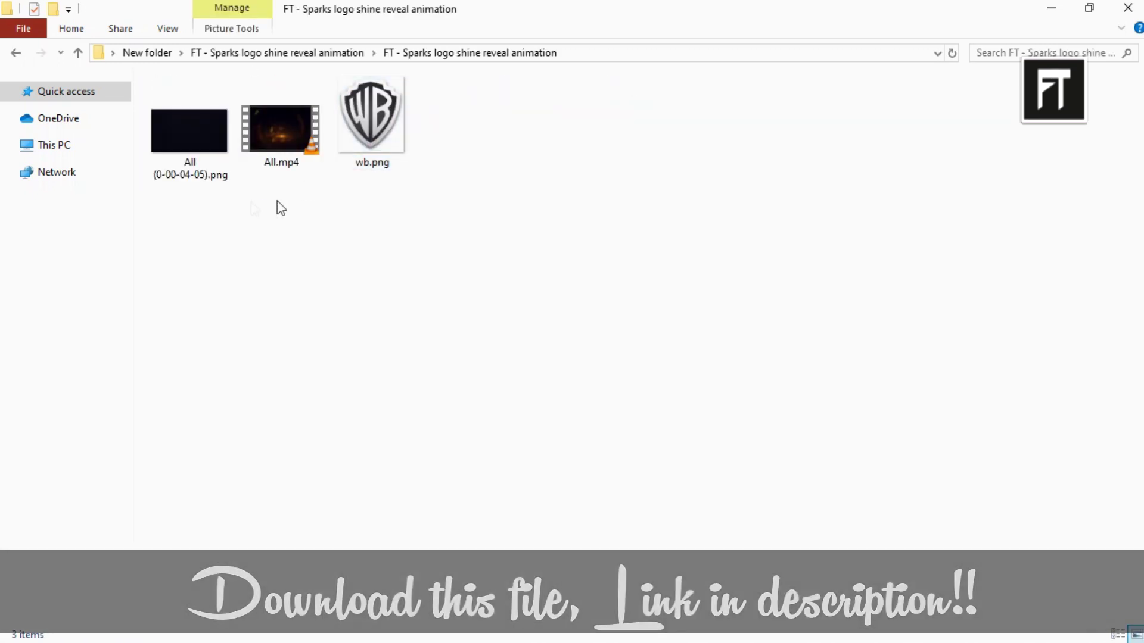
# Drag the All still image and All.mp4 into the Vegas timeline
pyautogui.moveTo(189, 131); pyautogui.dragTo(684, 474)
pyautogui.click(474, 631)
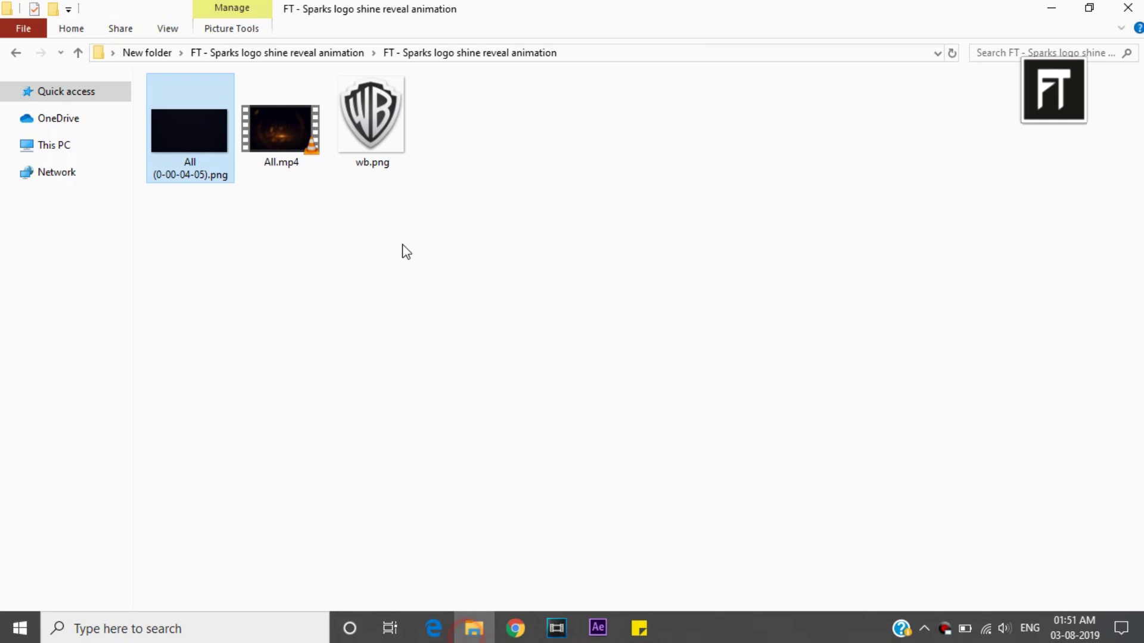
pyautogui.moveTo(299, 124); pyautogui.dragTo(585, 428)
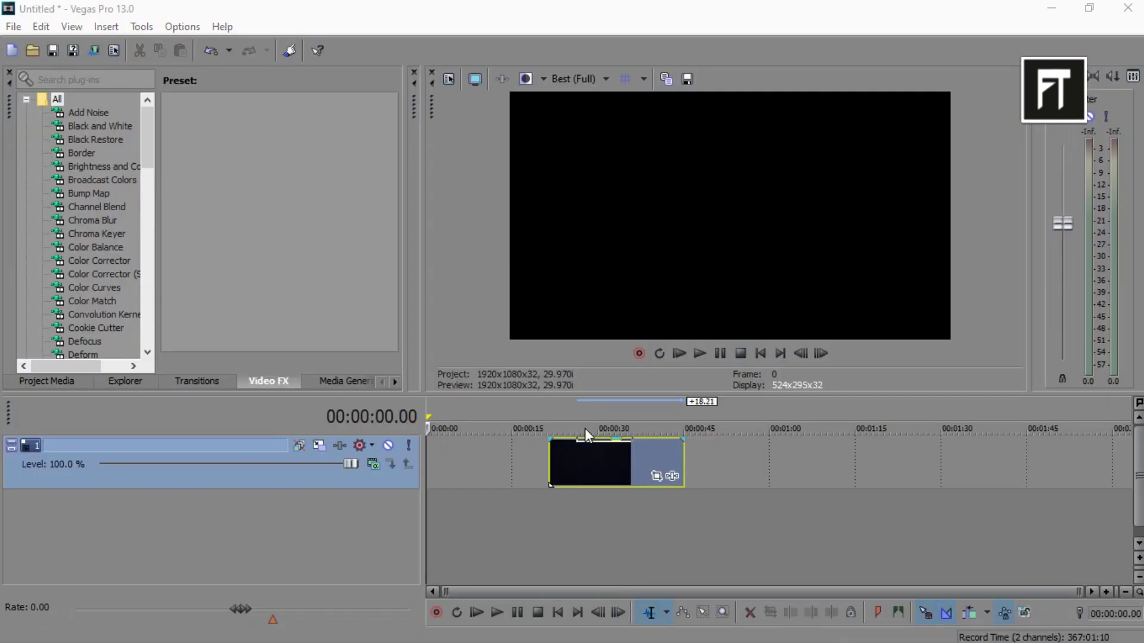
# Match the project settings to the sparks video and delete its audio track
pyautogui.click(668, 273)
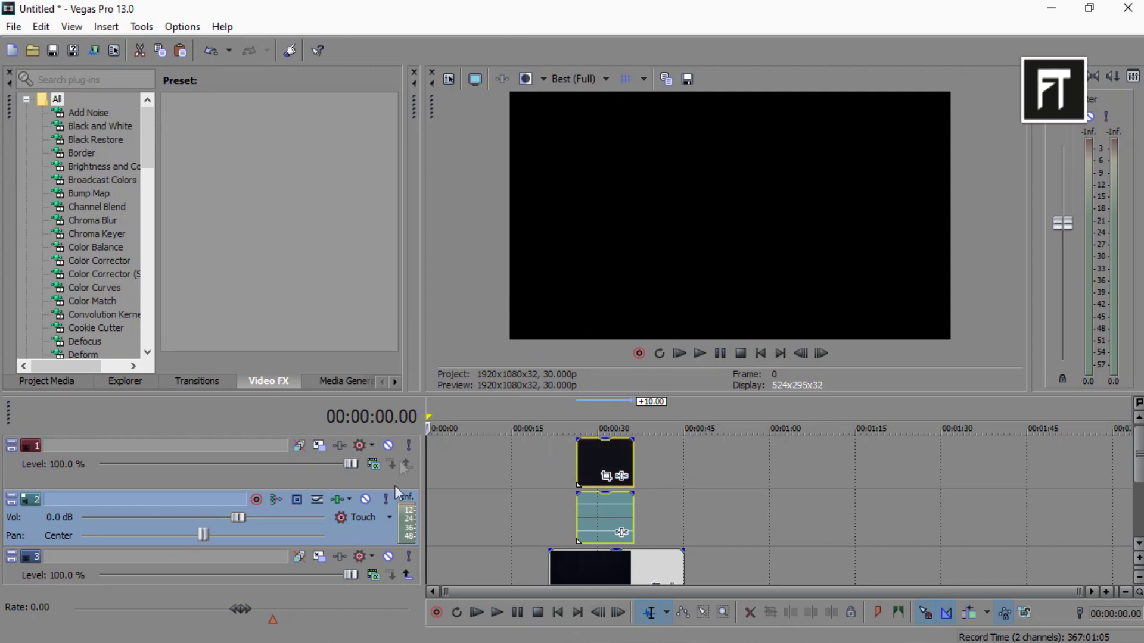
pyautogui.rightClick(371, 527)
pyautogui.click(456, 231)
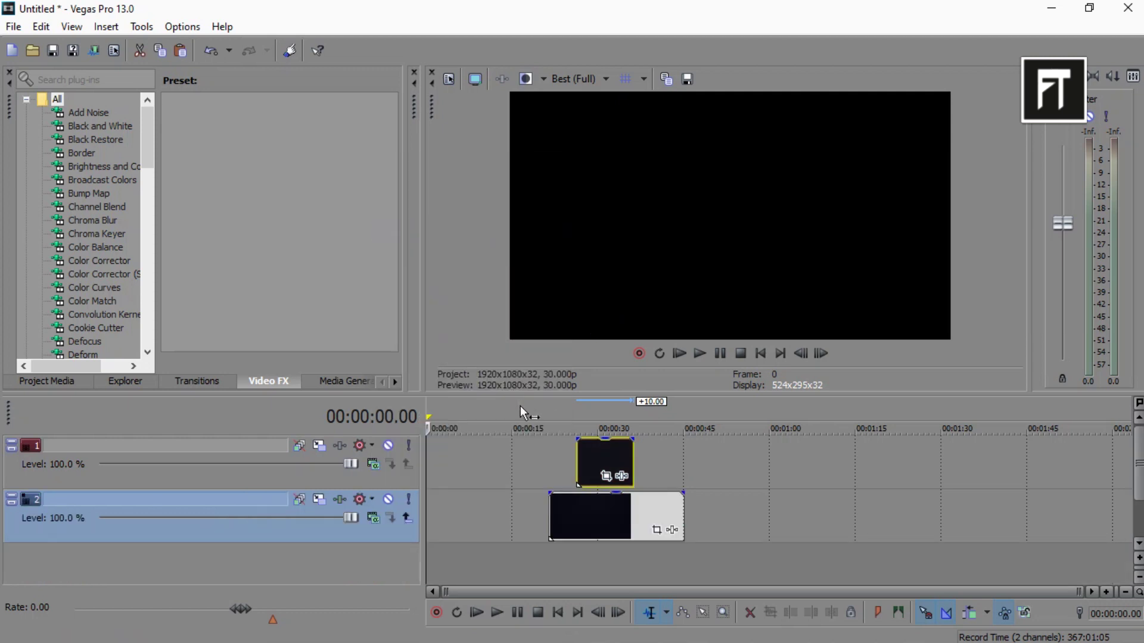
# Set track 1 compositing to Add and insert an empty video track
pyautogui.click(582, 454)
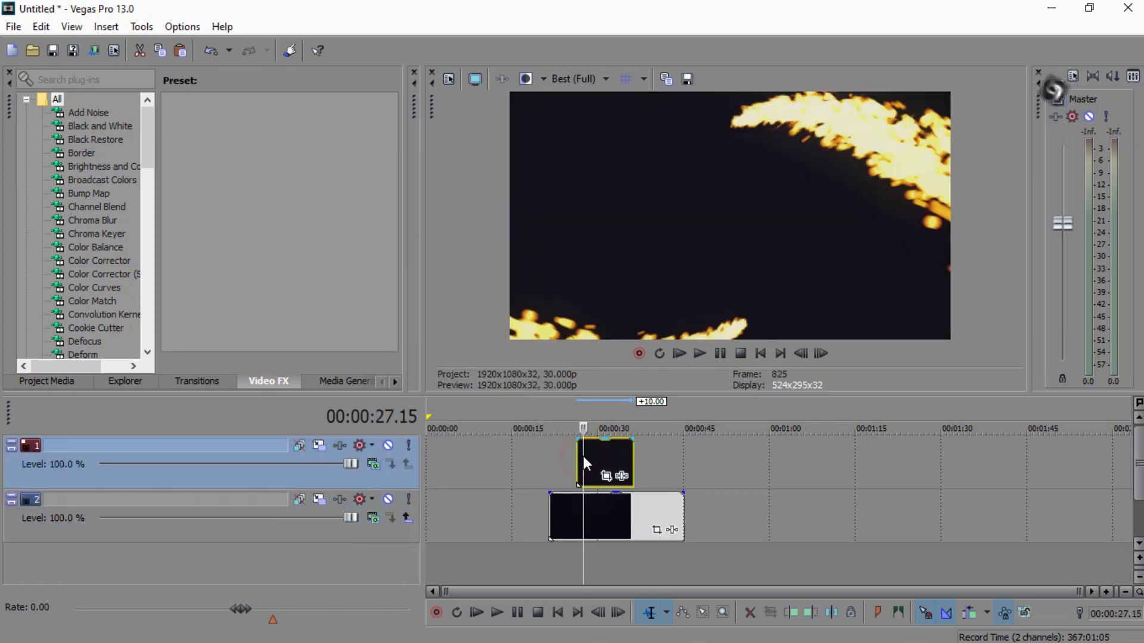
pyautogui.click(378, 464)
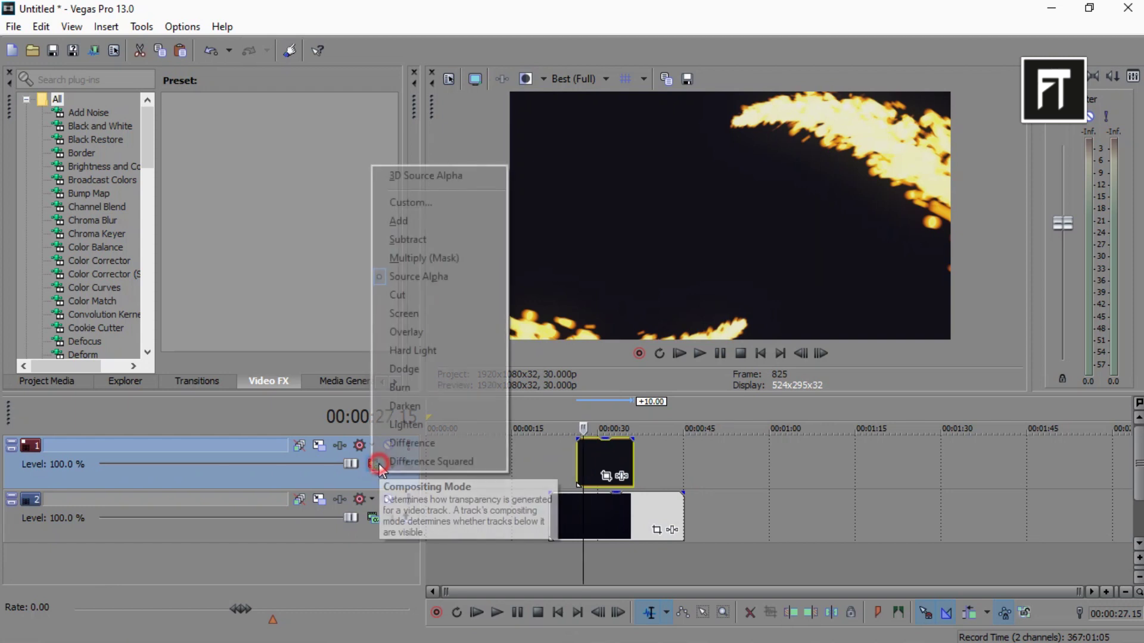
pyautogui.click(422, 223)
pyautogui.rightClick(734, 509)
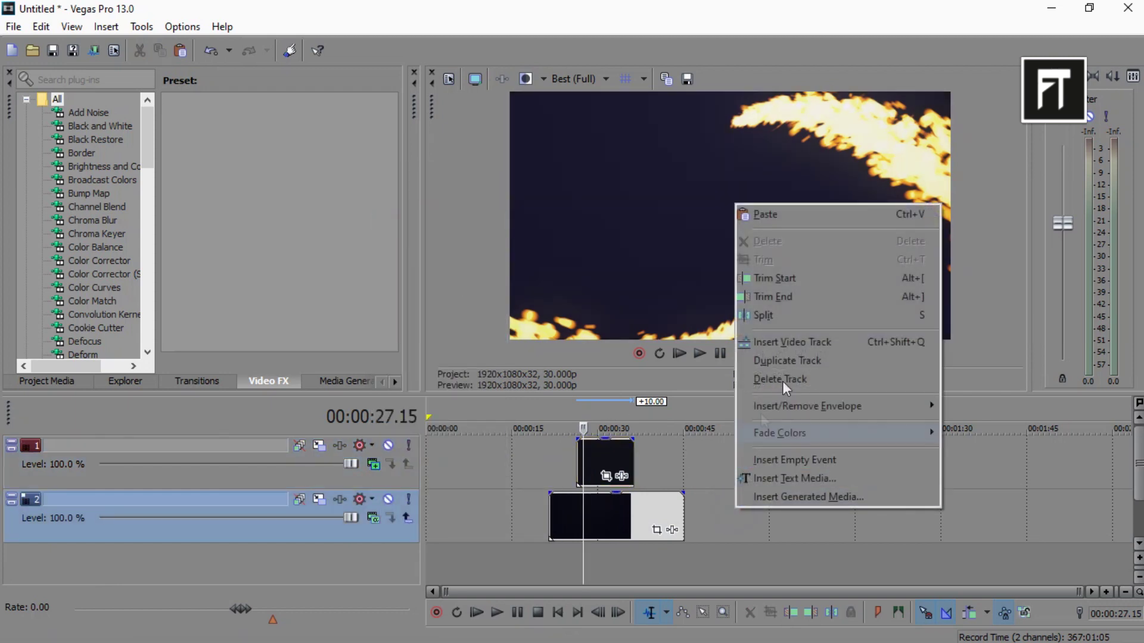
pyautogui.click(800, 338)
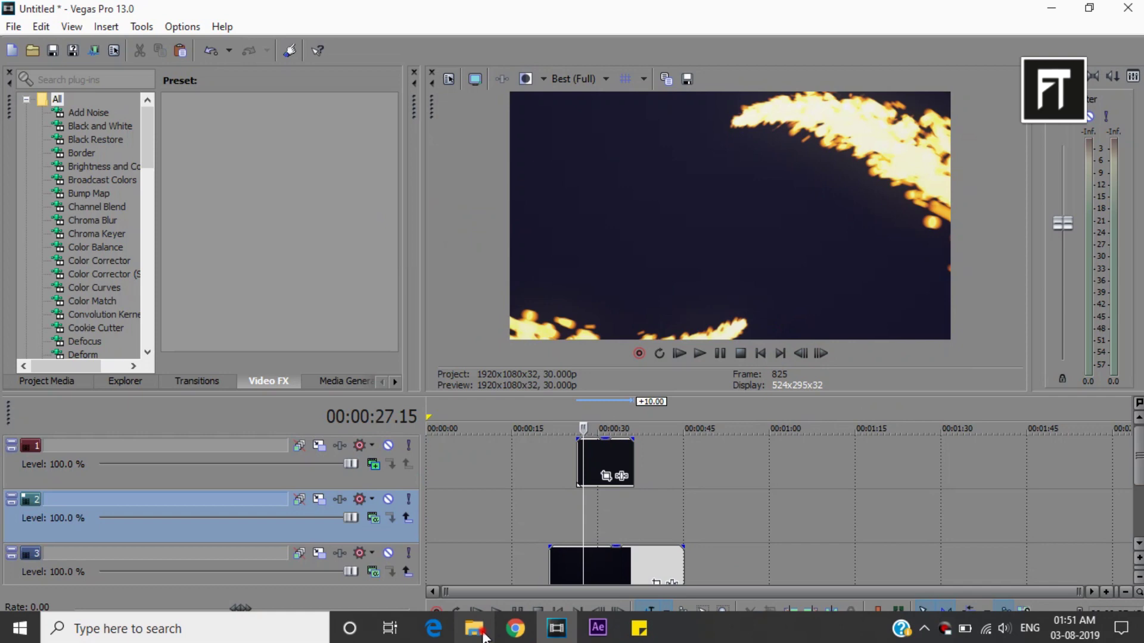
# Drop wb.png from the project folder onto track 2
pyautogui.click(473, 629)
pyautogui.click(462, 122)
pyautogui.moveTo(463, 122); pyautogui.dragTo(586, 522)
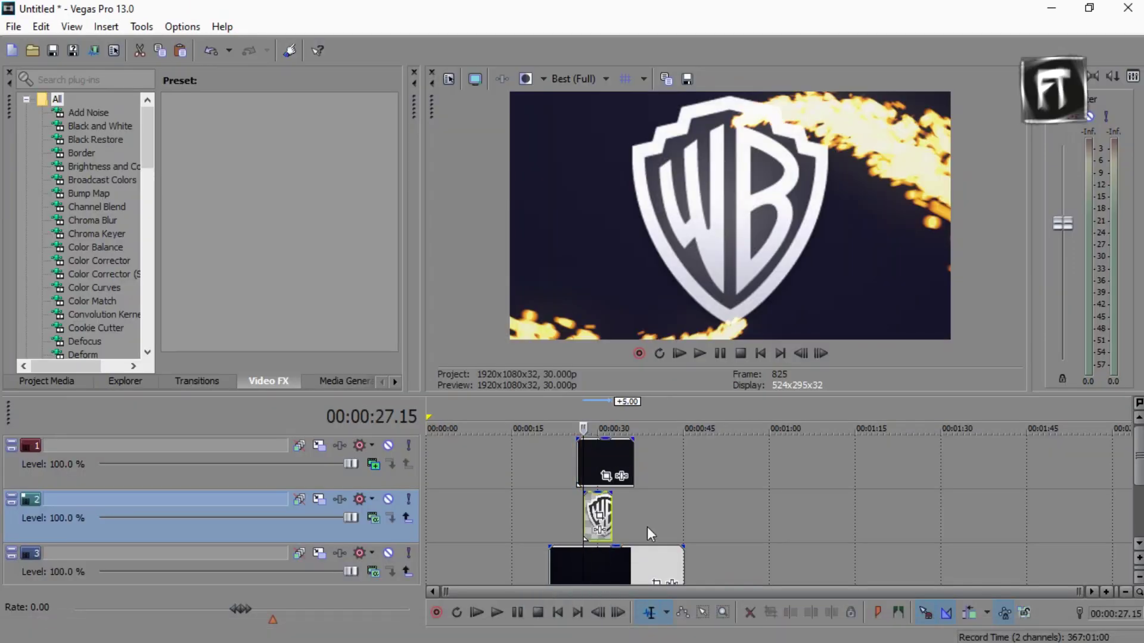
# Scrub to where the sparks swirl and start the logo event at 00:00:28.11
pyautogui.scroll(4, 647, 526)
pyautogui.scroll(2, 934, 516)
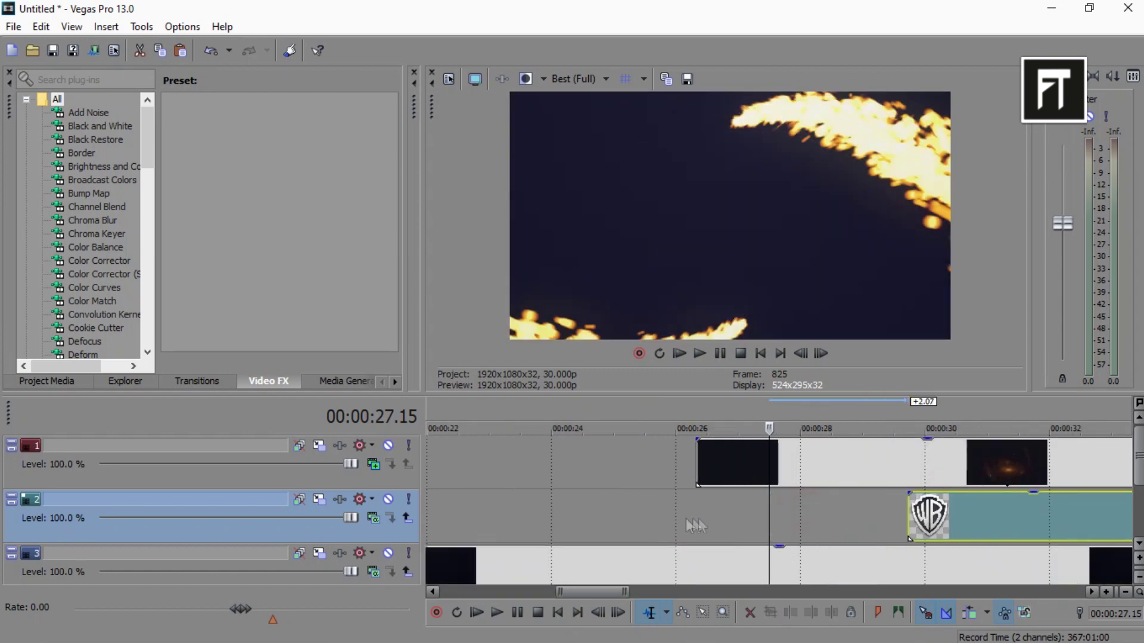
pyautogui.click(684, 506)
pyautogui.click(710, 504)
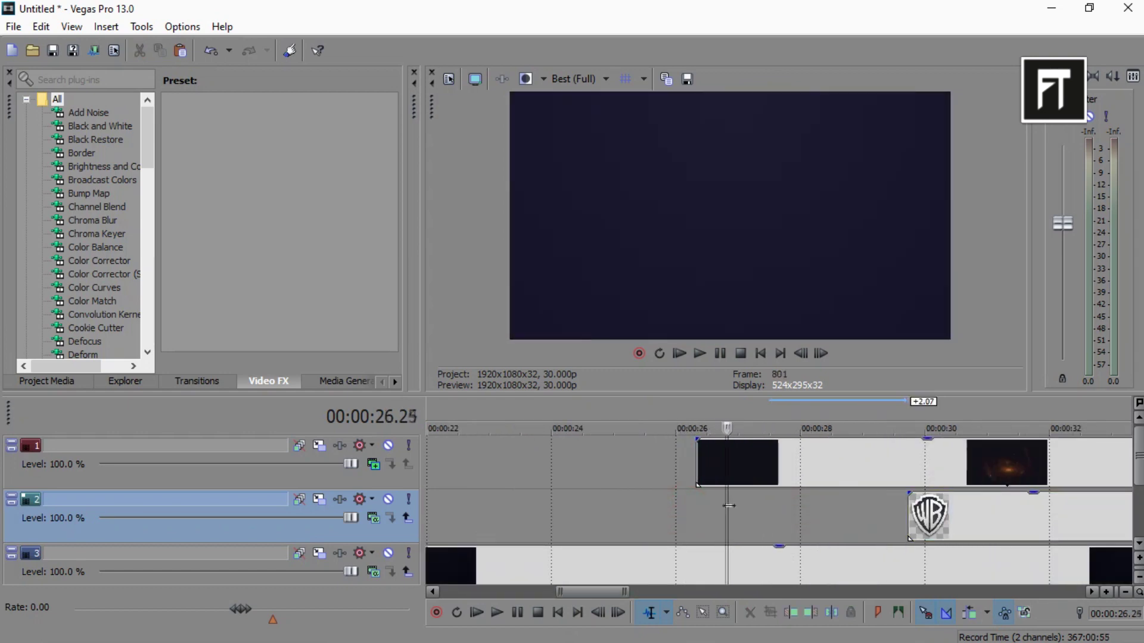
pyautogui.moveTo(749, 509); pyautogui.dragTo(823, 510)
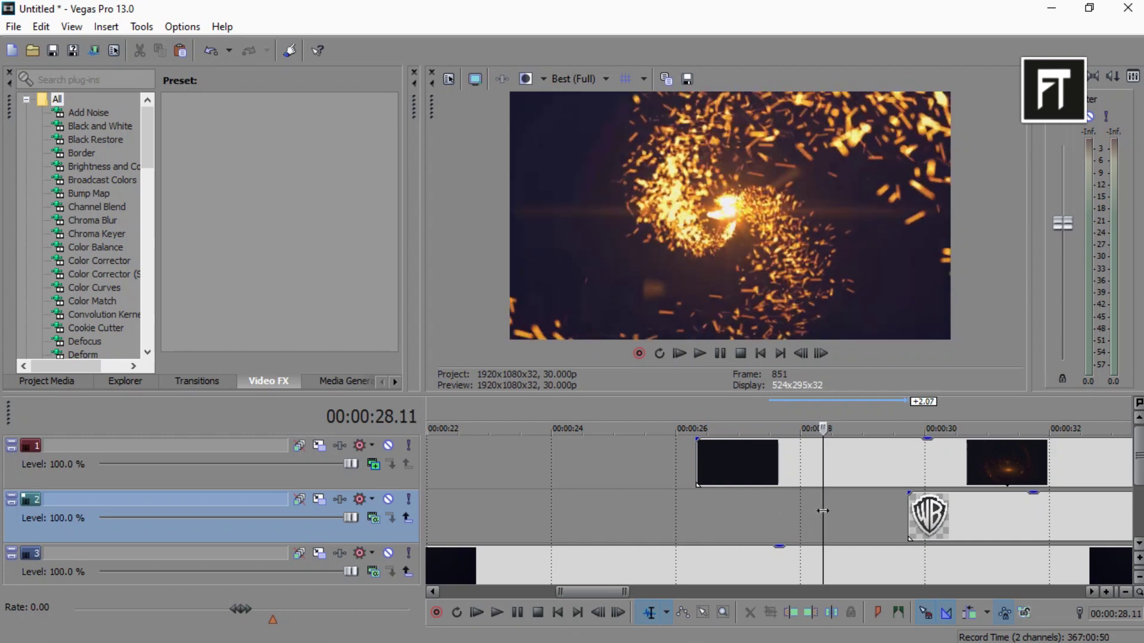
pyautogui.moveTo(929, 517); pyautogui.dragTo(844, 519)
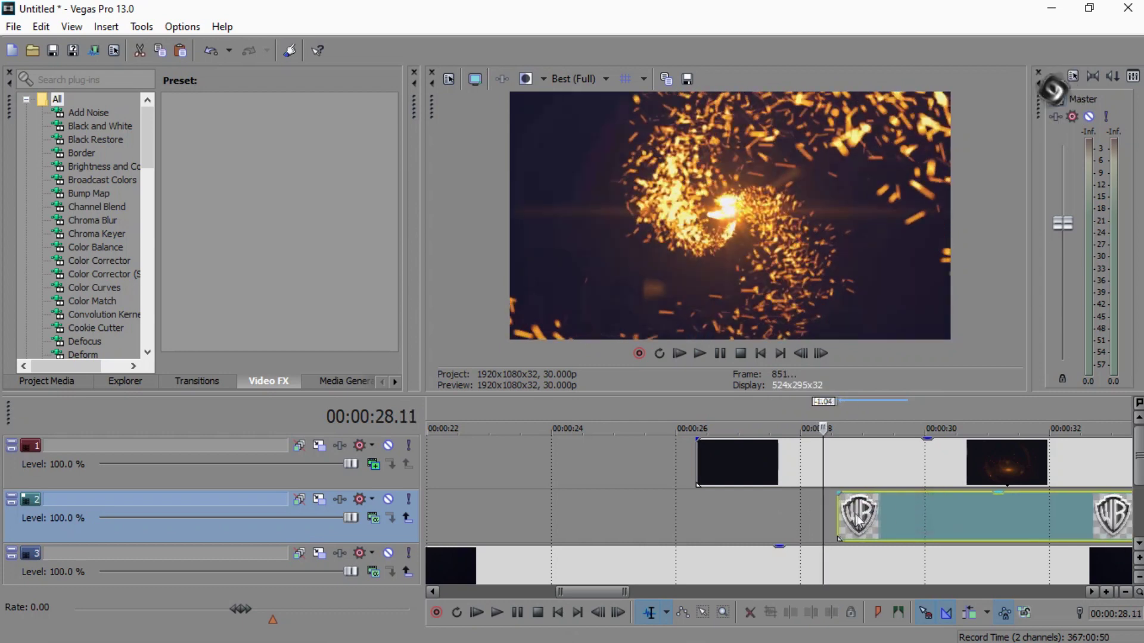
pyautogui.scroll(-5, 845, 518)
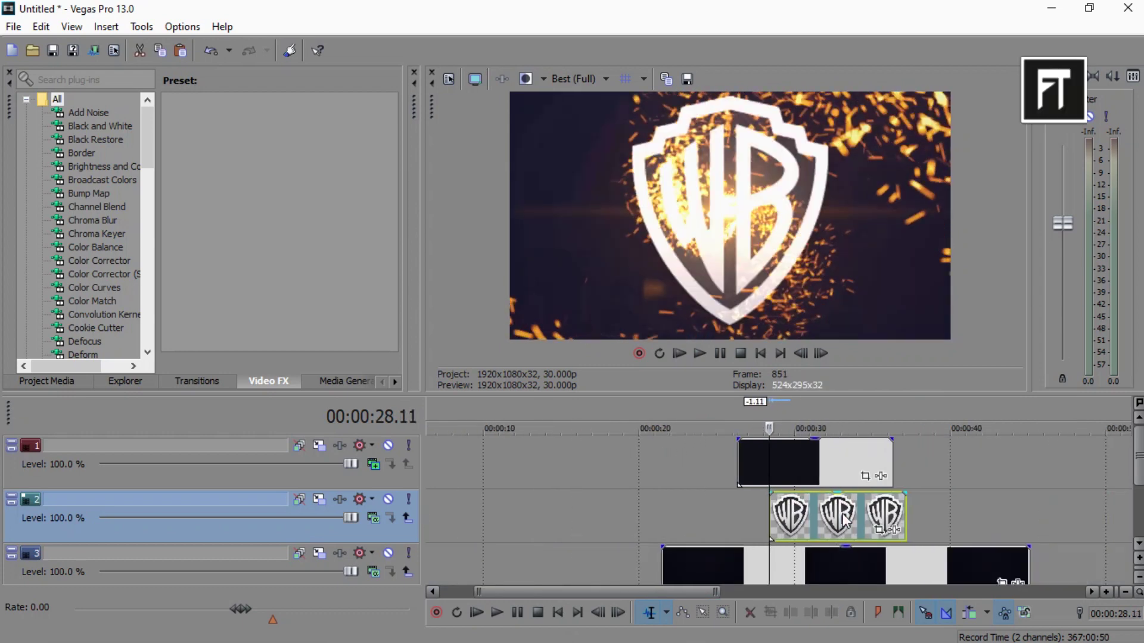
# Enlarge the logo's Pan/Crop frame to 466.4 × 537.8 so it appears small and centred
pyautogui.click(875, 530)
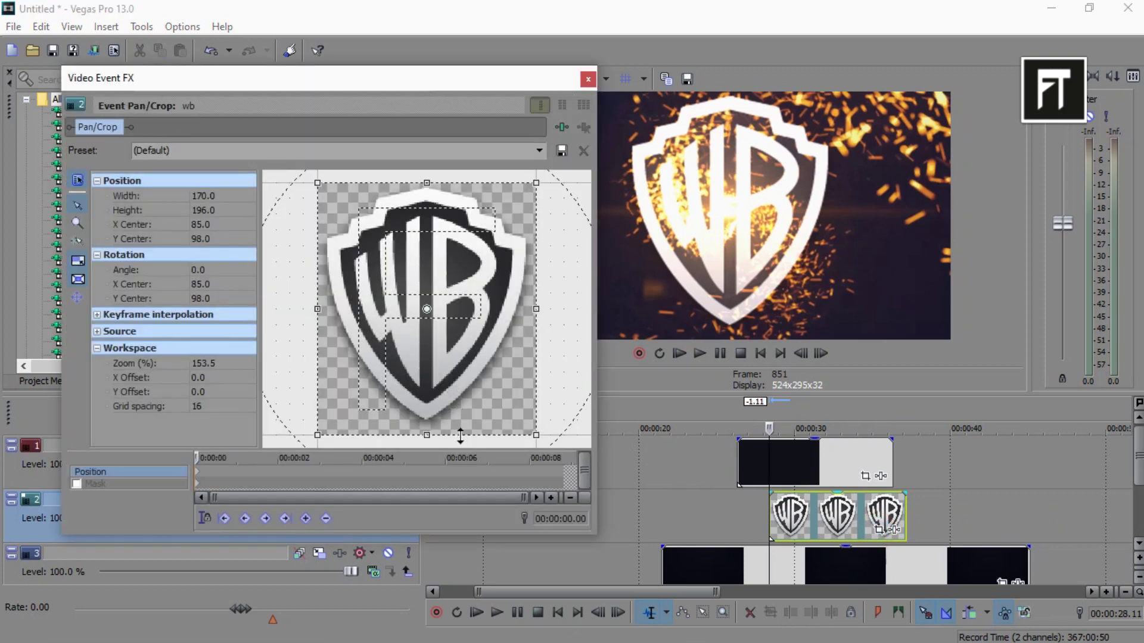
pyautogui.scroll(-5, 467, 391)
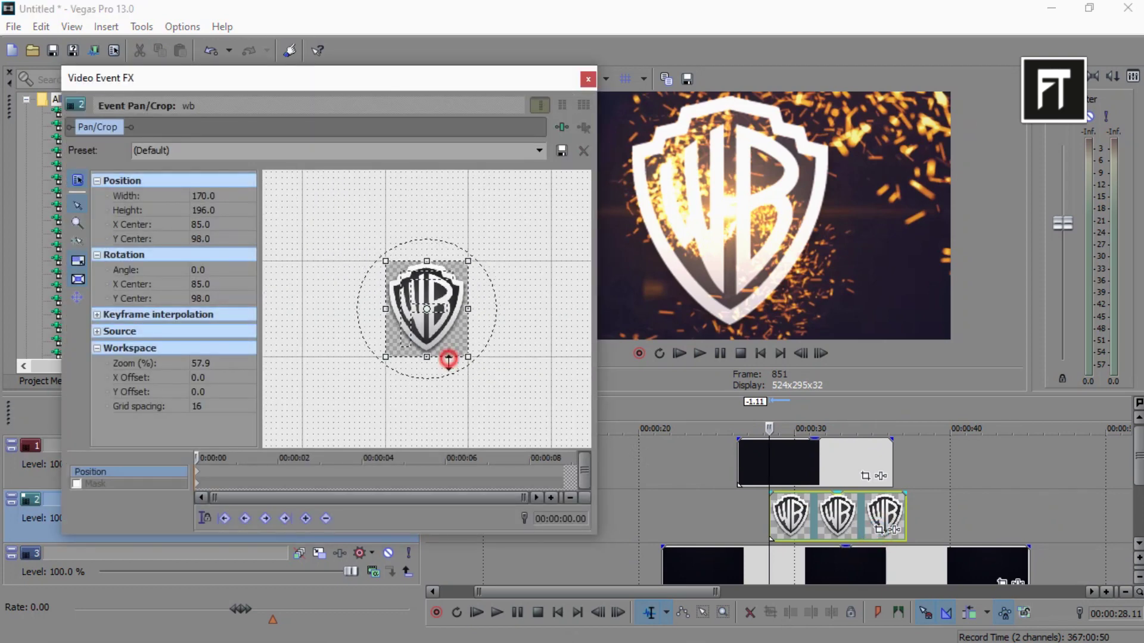
pyautogui.moveTo(448, 358); pyautogui.dragTo(477, 440)
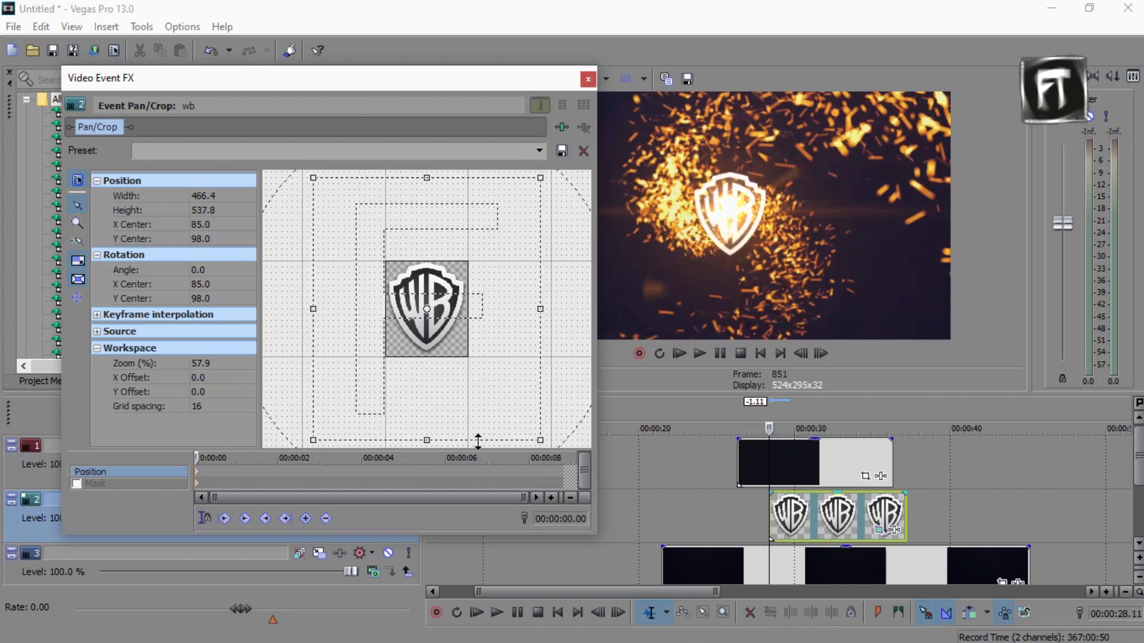
pyautogui.click(588, 79)
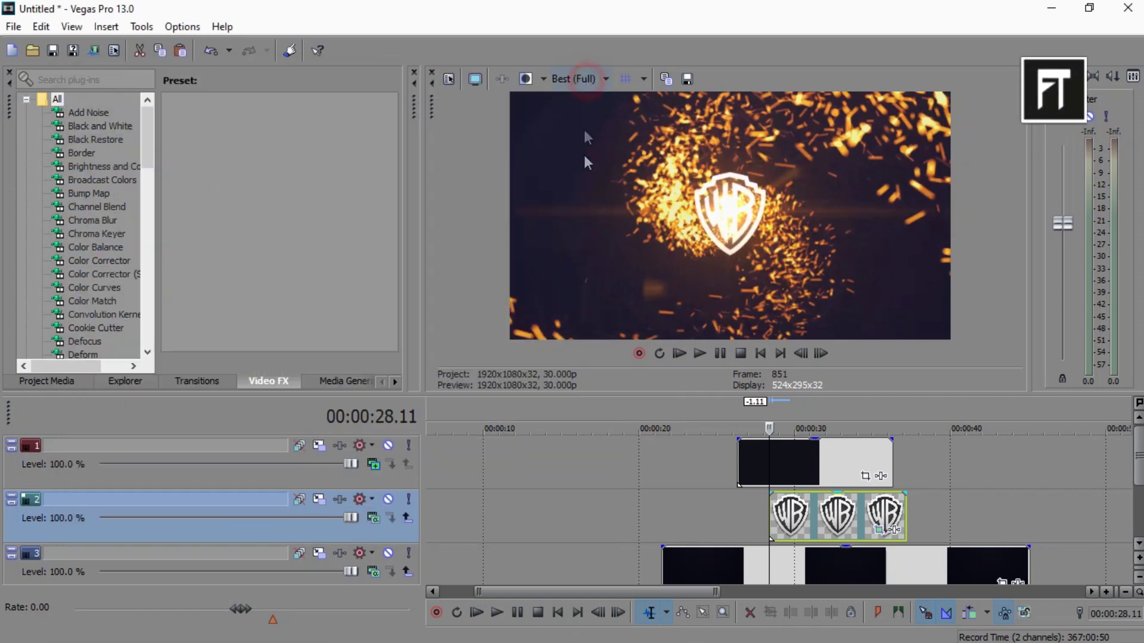
# Set the logo track to Add blending and centre the logo at 89.7 × 145.0 in Pan/Crop
pyautogui.click(377, 517)
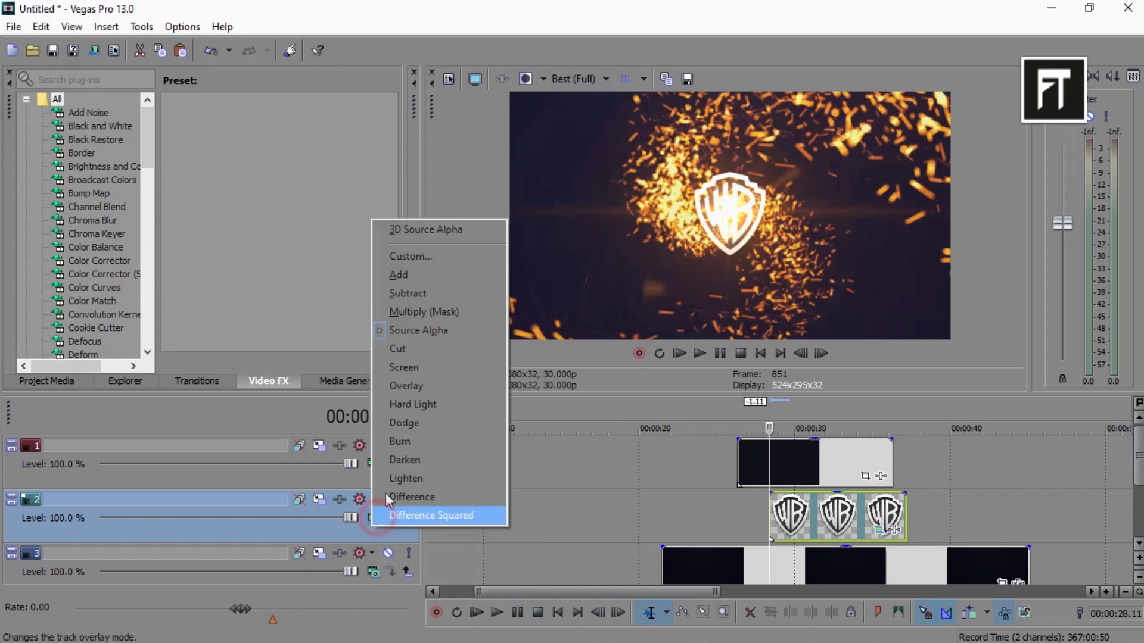
pyautogui.click(414, 274)
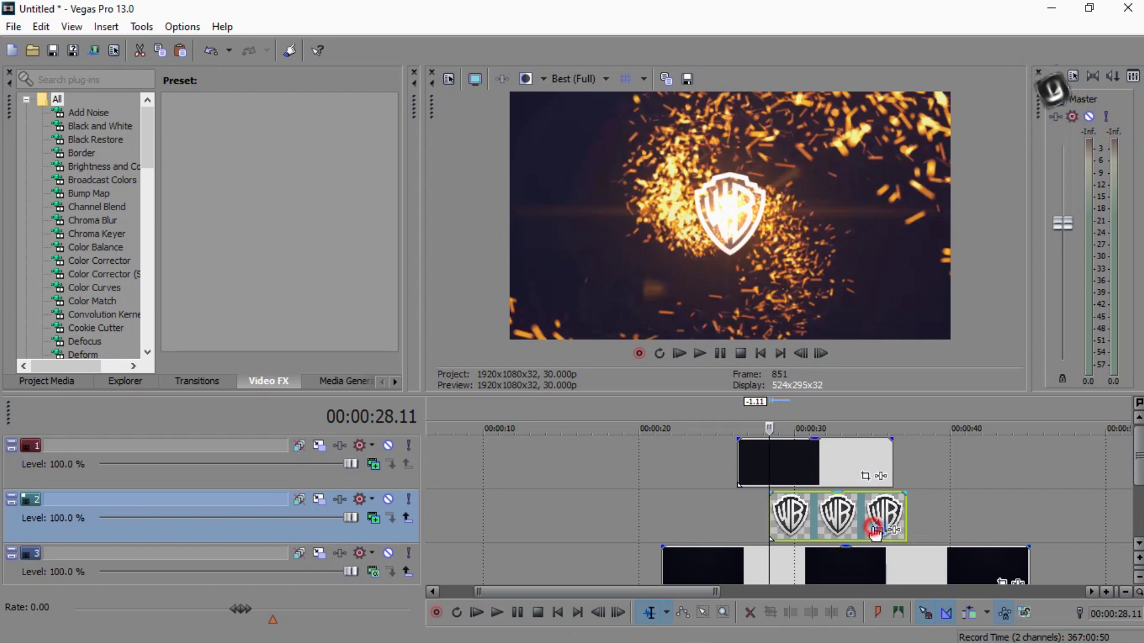
pyautogui.click(874, 529)
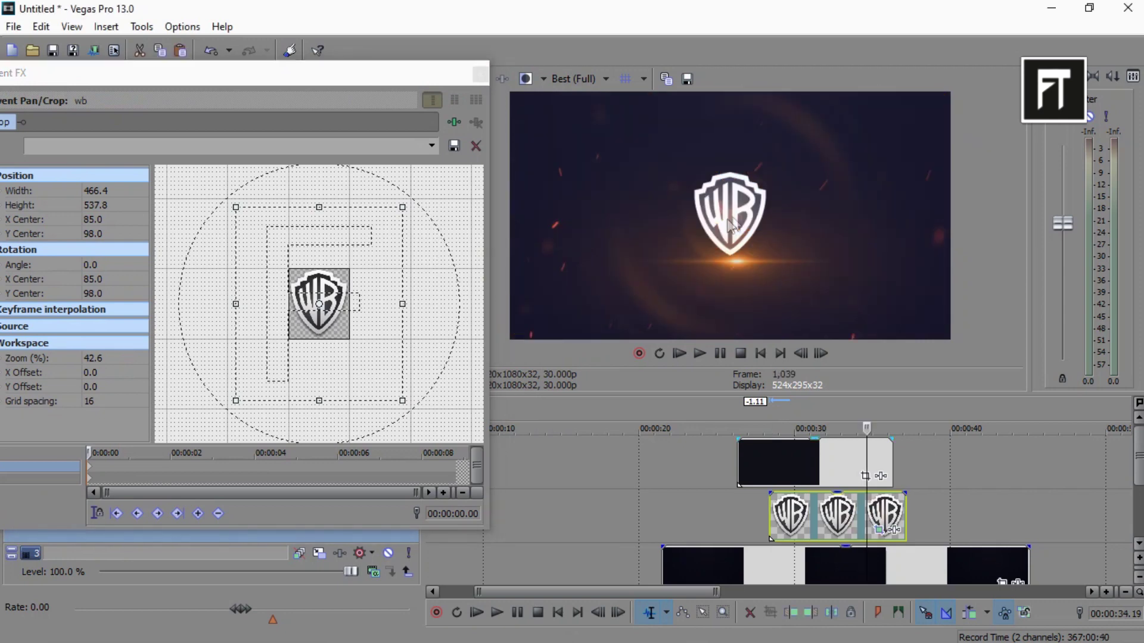
pyautogui.moveTo(366, 289); pyautogui.dragTo(359, 336)
pyautogui.click(623, 79)
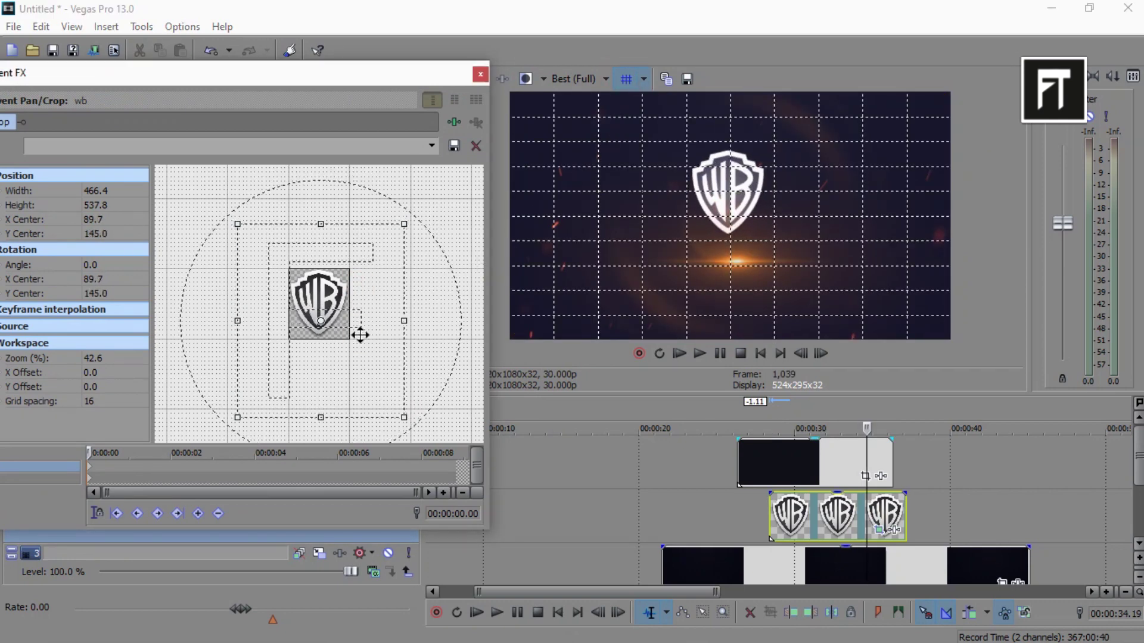
pyautogui.click(480, 74)
pyautogui.rightClick(929, 523)
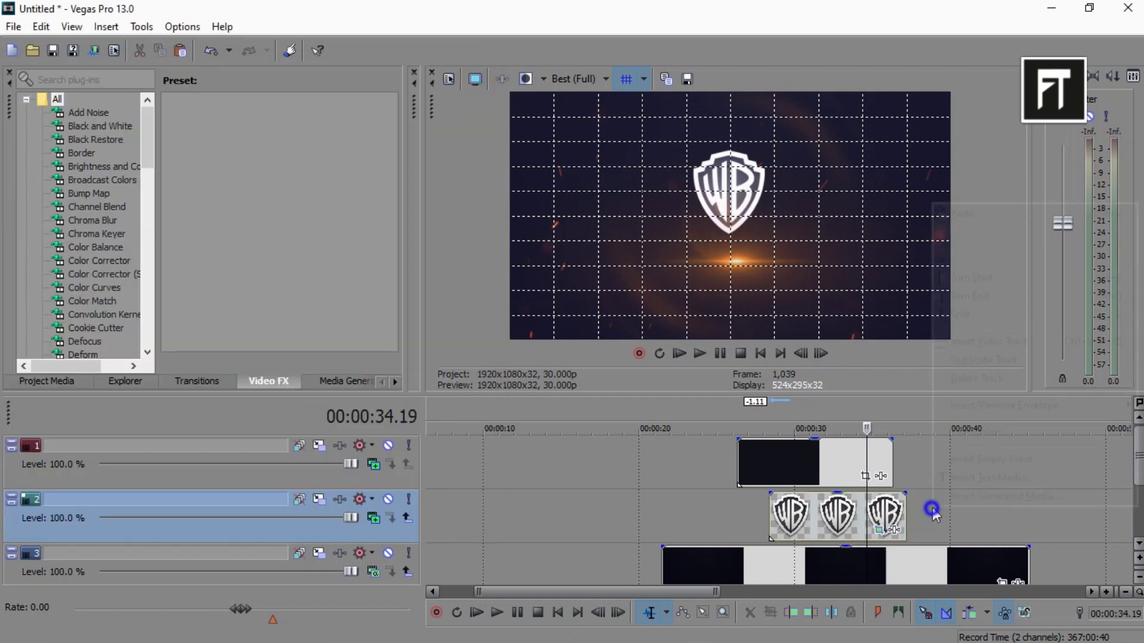
# Insert a video track and place the (Legacy) Text Default Text preset on it
pyautogui.click(981, 341)
pyautogui.click(364, 380)
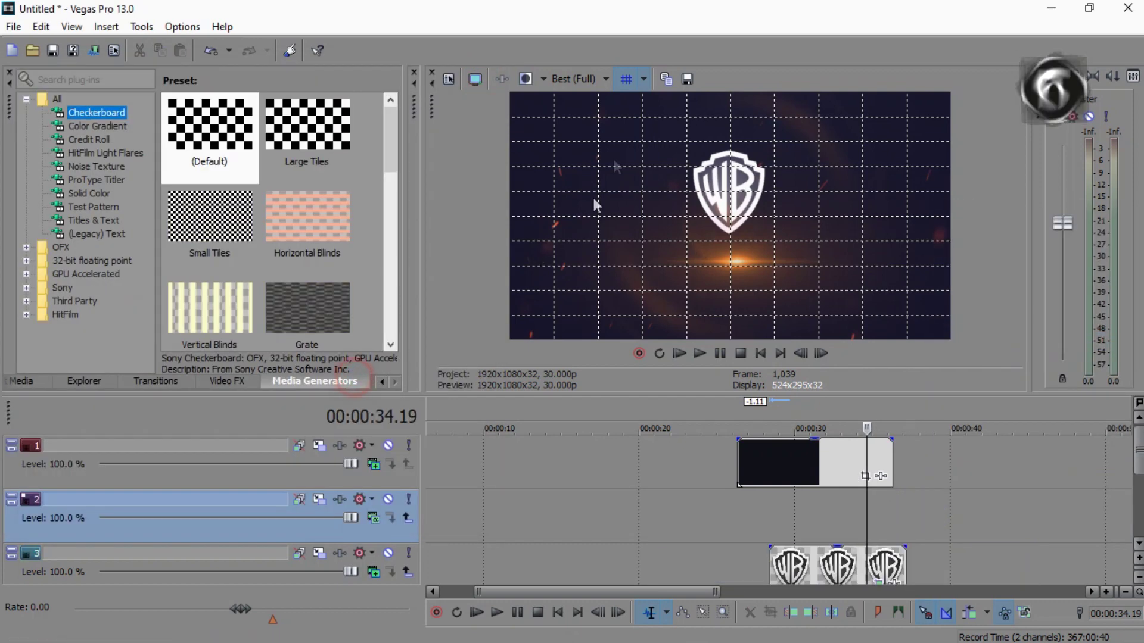
pyautogui.click(95, 234)
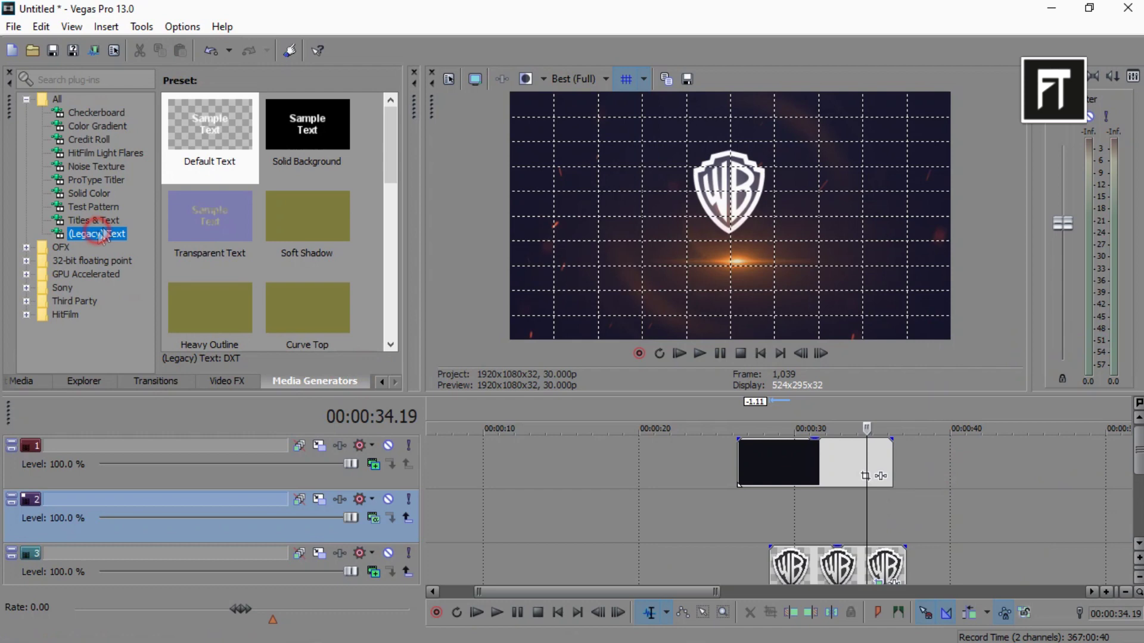
pyautogui.moveTo(220, 124); pyautogui.dragTo(720, 462)
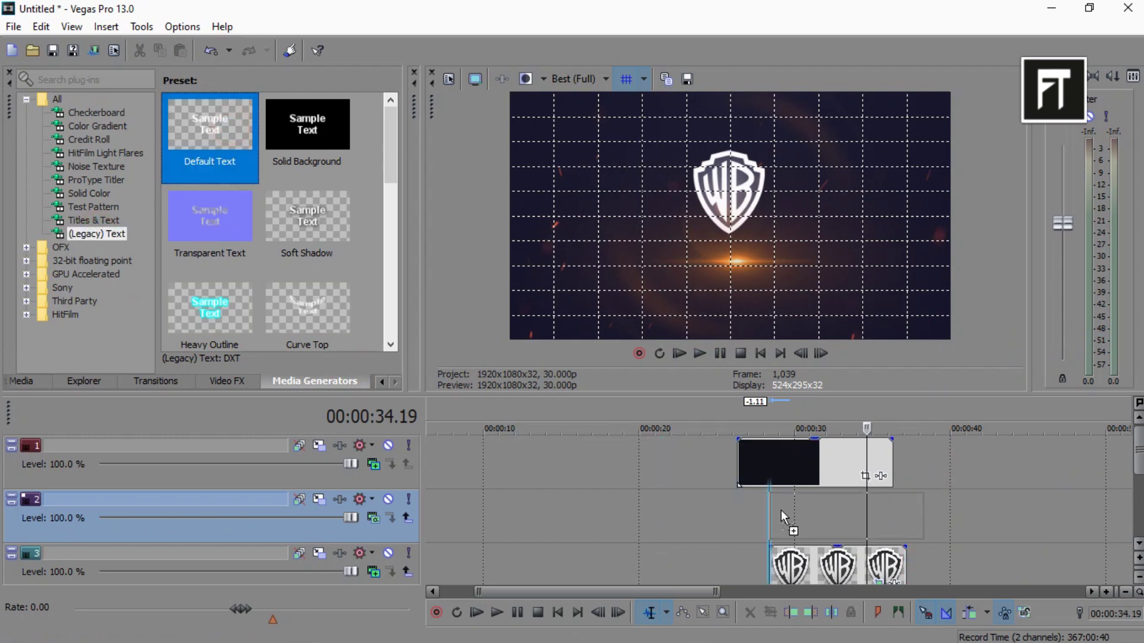
pyautogui.moveTo(781, 510); pyautogui.dragTo(781, 510)
# Change the title to 'WARNER BROS.' at size 24, placed just below the logo
pyautogui.click(292, 348)
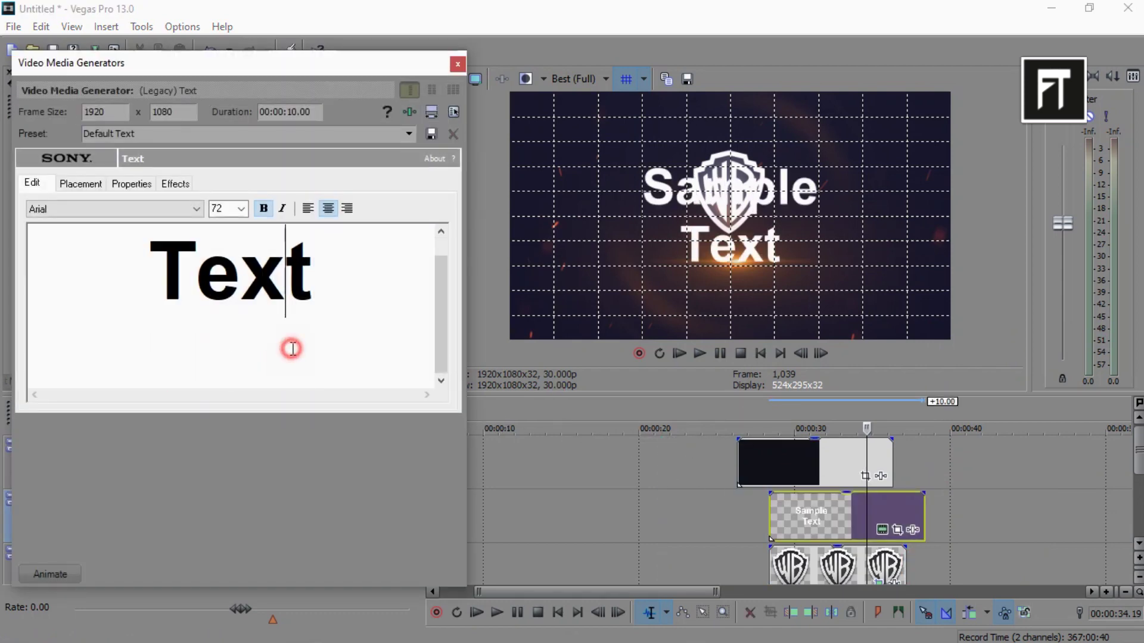
pyautogui.hotkey('ctrl', 'a')
pyautogui.press('Delete')
pyautogui.write('WARNER BROS.')
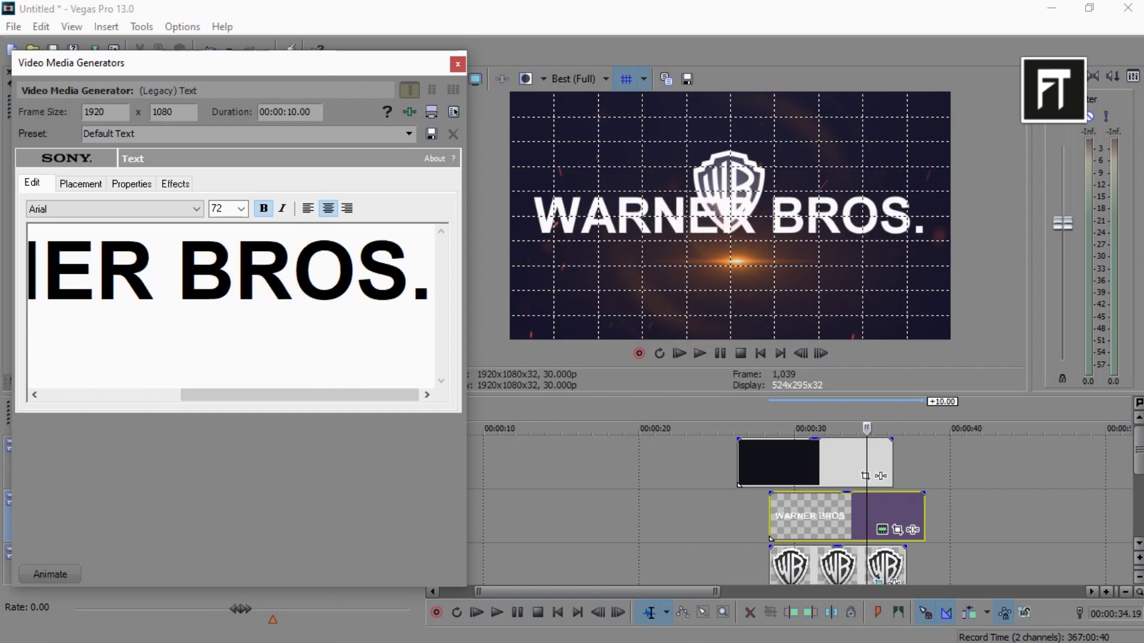
pyautogui.hotkey('ctrl', 'a')
pyautogui.click(241, 208)
pyautogui.click(229, 340)
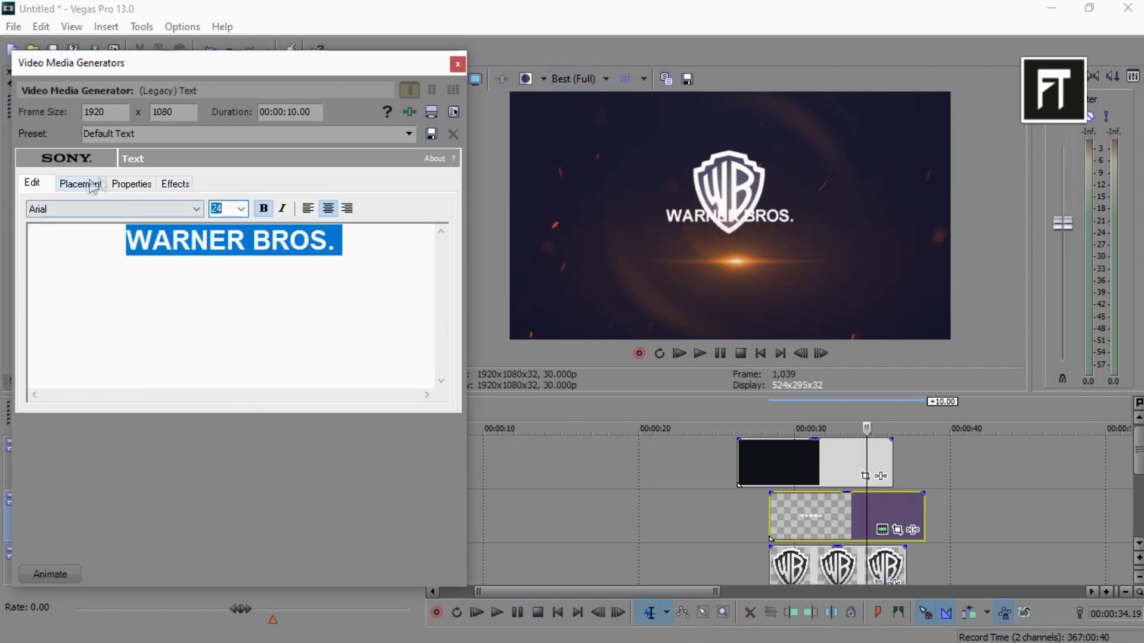
pyautogui.click(93, 186)
pyautogui.moveTo(132, 321); pyautogui.dragTo(137, 331)
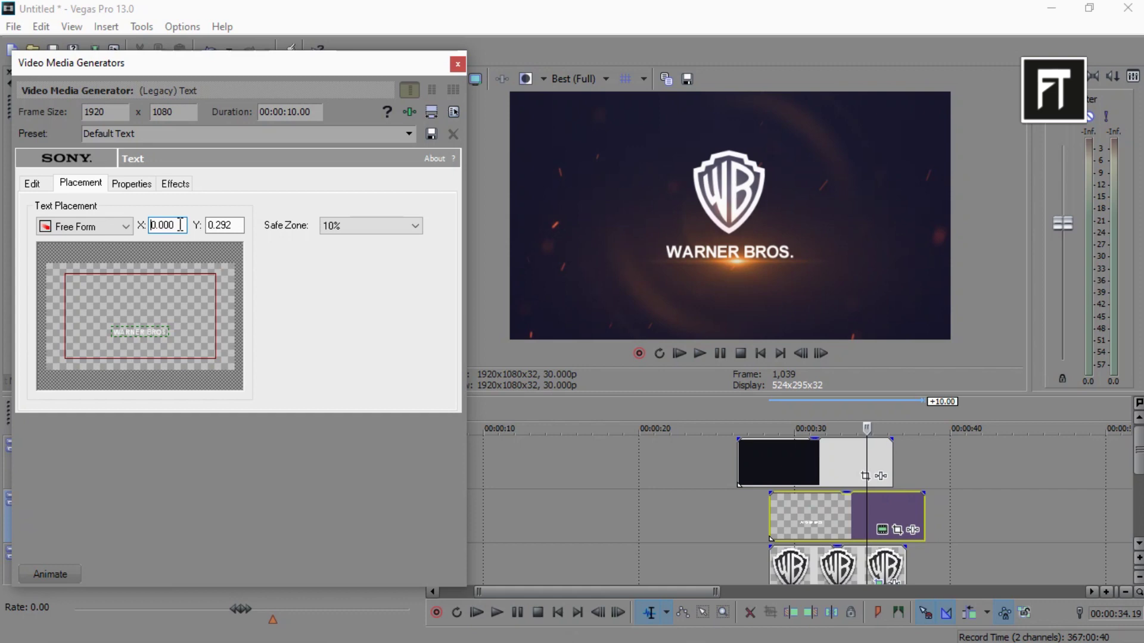
pyautogui.click(458, 63)
# Copy the WB logo event and insert a new empty video track
pyautogui.scroll(2, 803, 513)
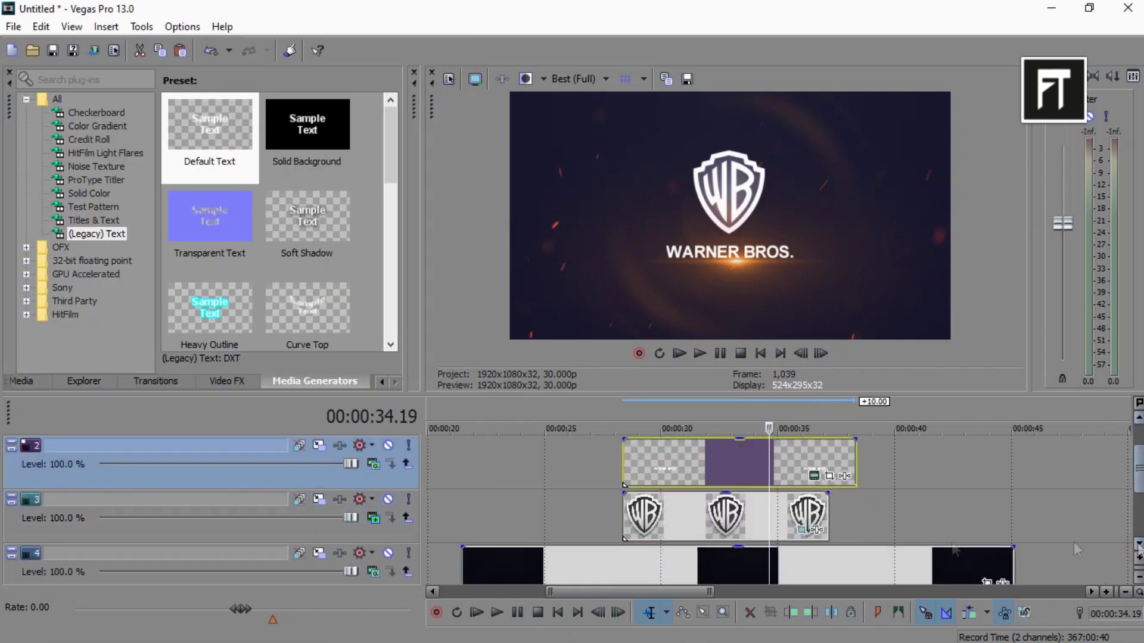
pyautogui.rightClick(696, 521)
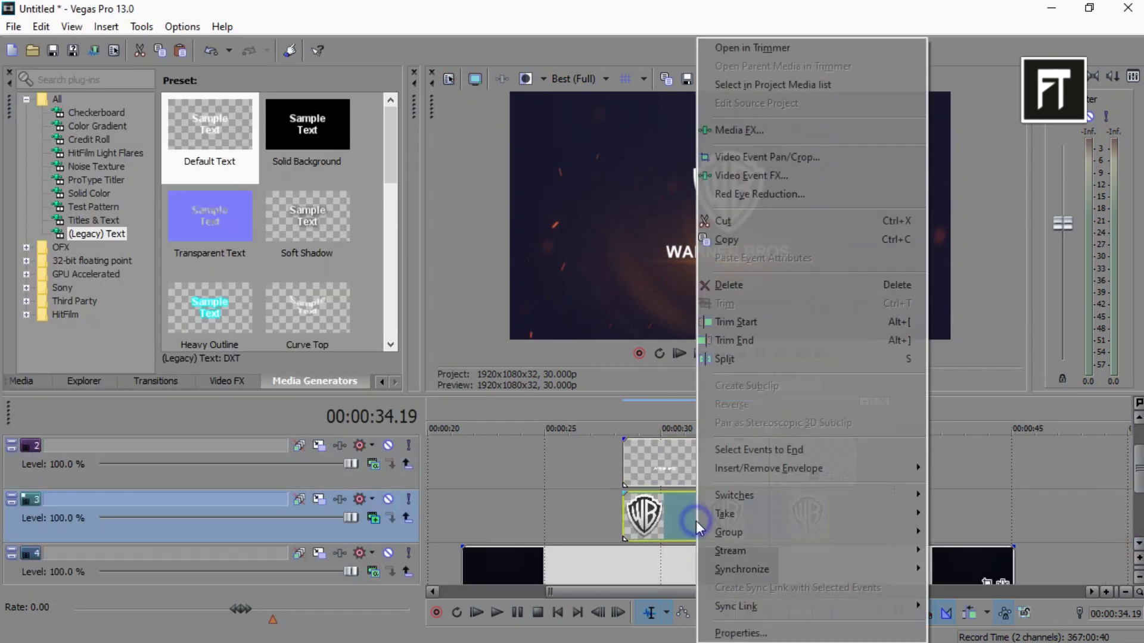
pyautogui.click(749, 239)
pyautogui.rightClick(882, 528)
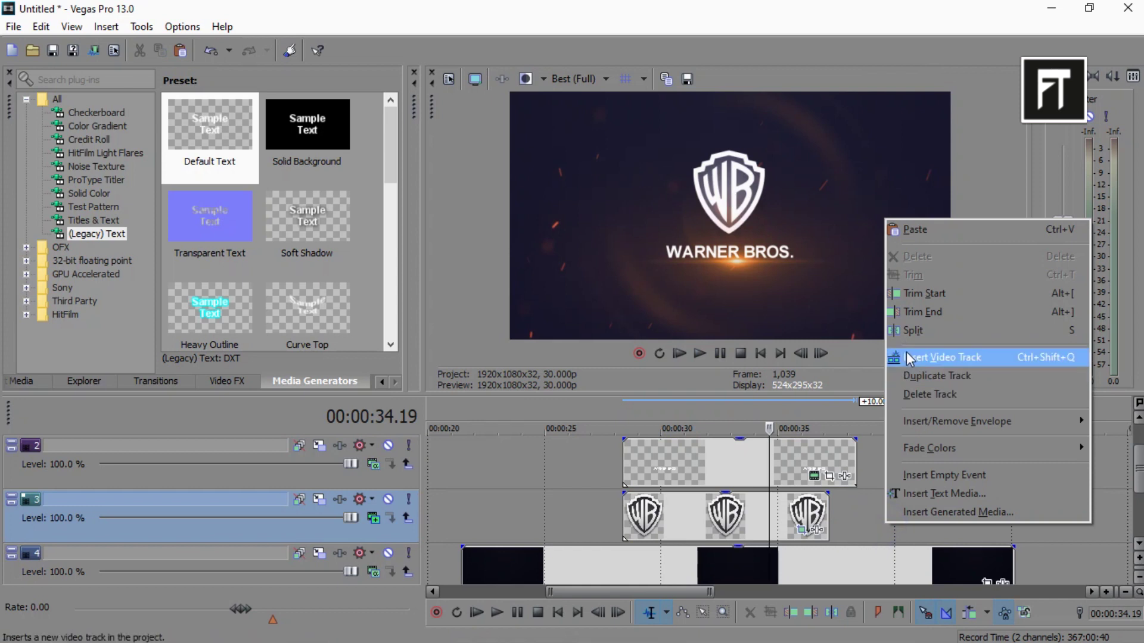
pyautogui.click(905, 356)
# Paste the logo copy onto the new track, aligned with the original
pyautogui.rightClick(708, 497)
pyautogui.click(791, 208)
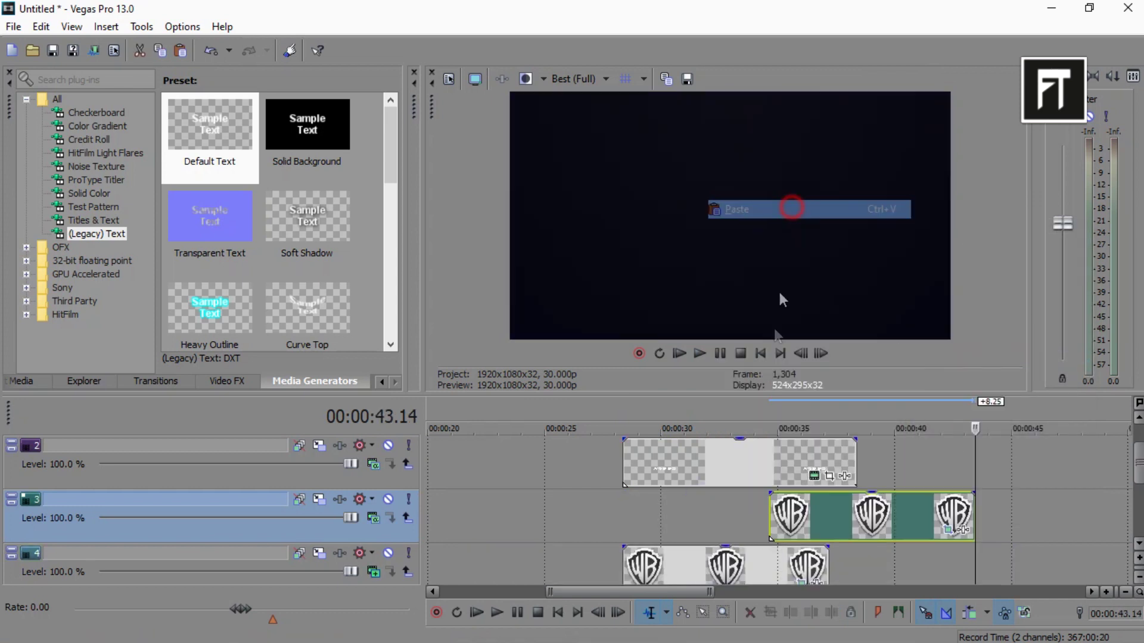
pyautogui.moveTo(828, 530); pyautogui.dragTo(685, 517)
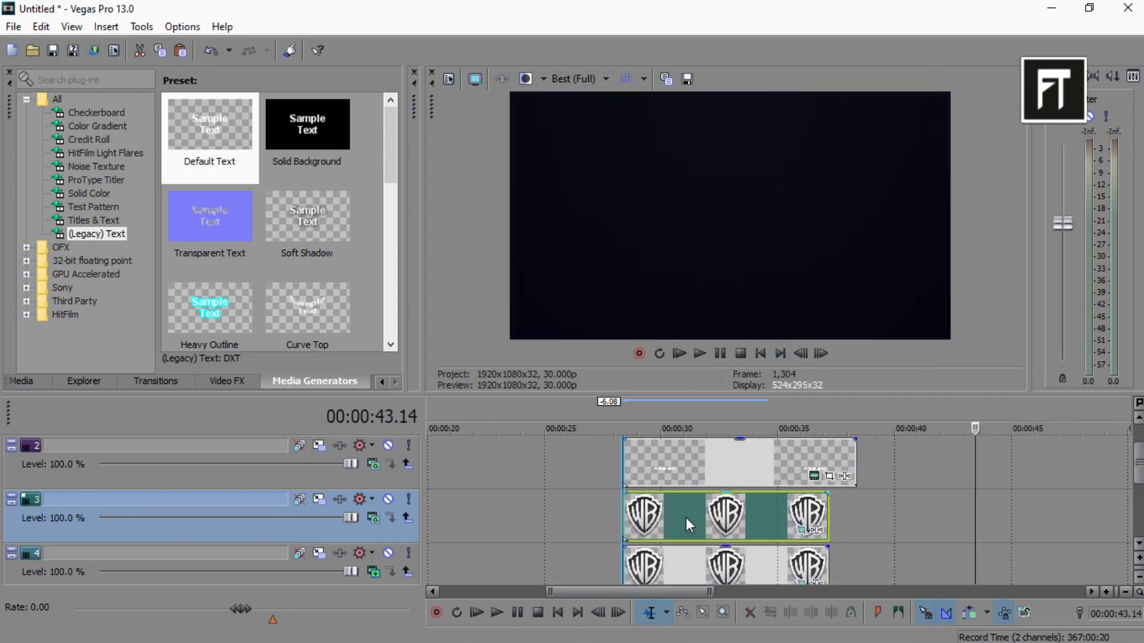
pyautogui.click(685, 517)
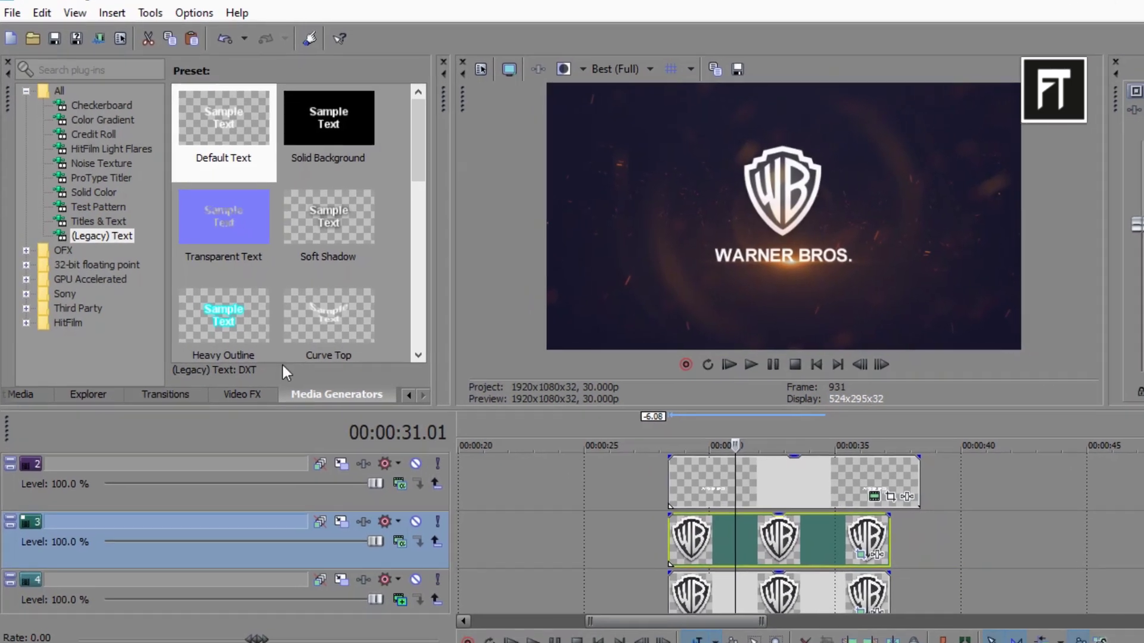
# Apply the Levels Brighten preset to the duplicated WB logo
pyautogui.click(226, 381)
pyautogui.scroll(-3, 79, 225)
pyautogui.scroll(-5, 93, 231)
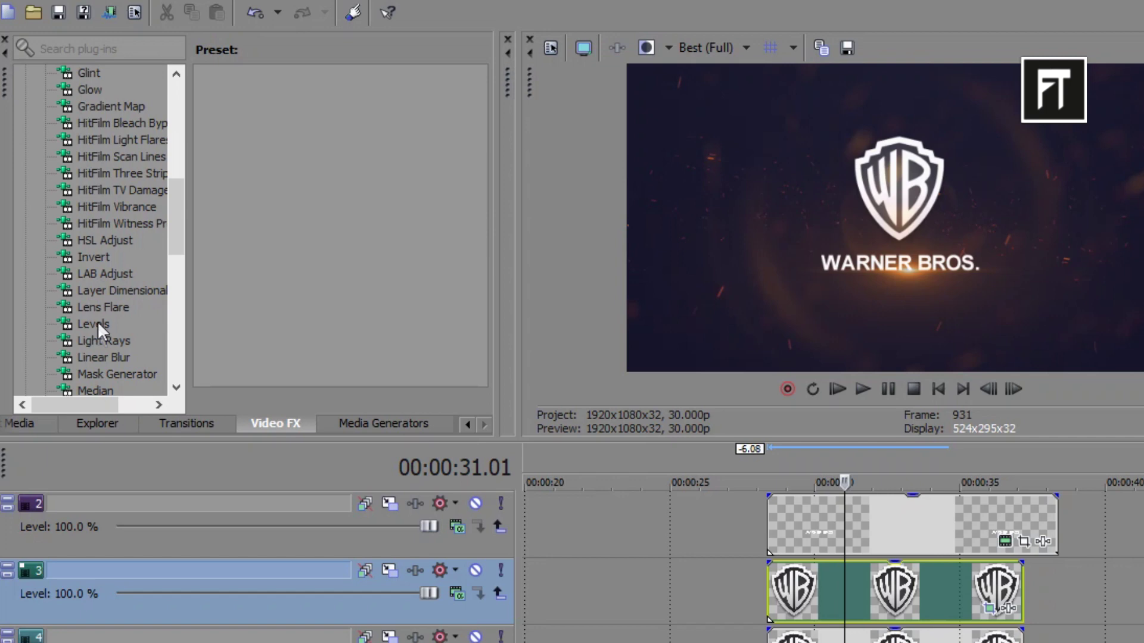
pyautogui.click(95, 324)
pyautogui.moveTo(370, 125); pyautogui.dragTo(869, 595)
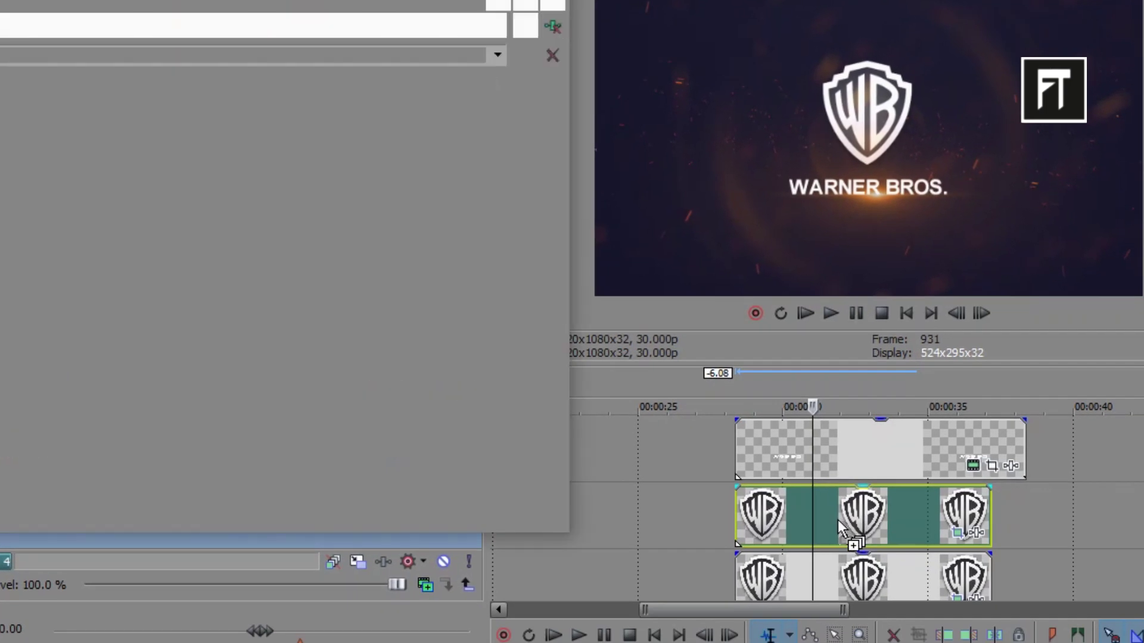
pyautogui.moveTo(838, 519); pyautogui.dragTo(837, 517)
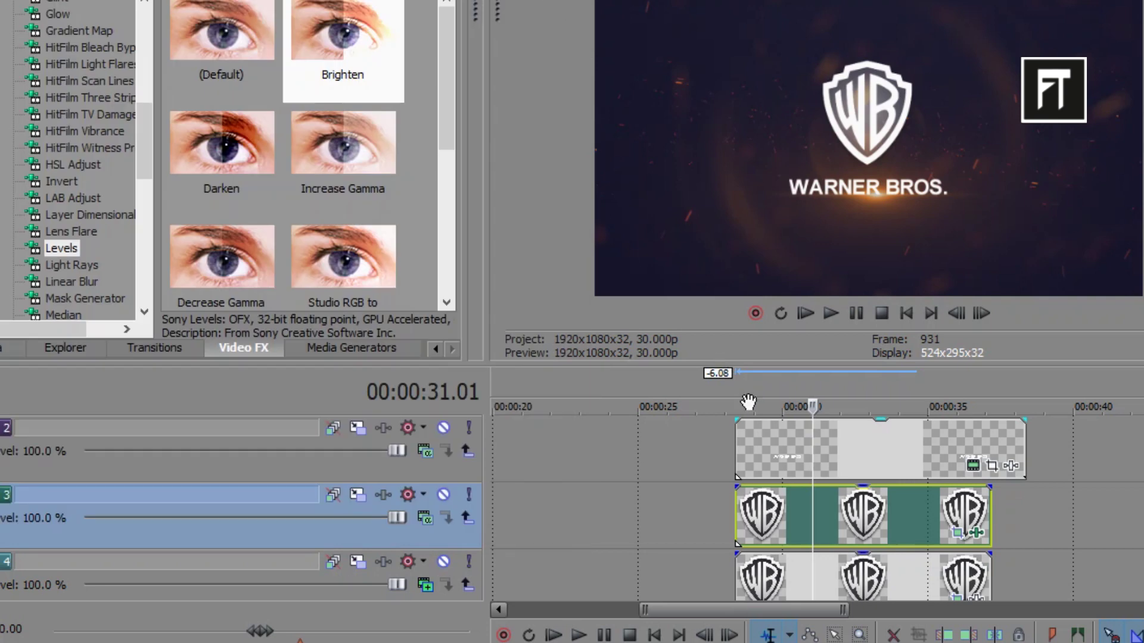
# Set the logo-copy track and the title track to Add compositing
pyautogui.click(424, 519)
pyautogui.click(480, 218)
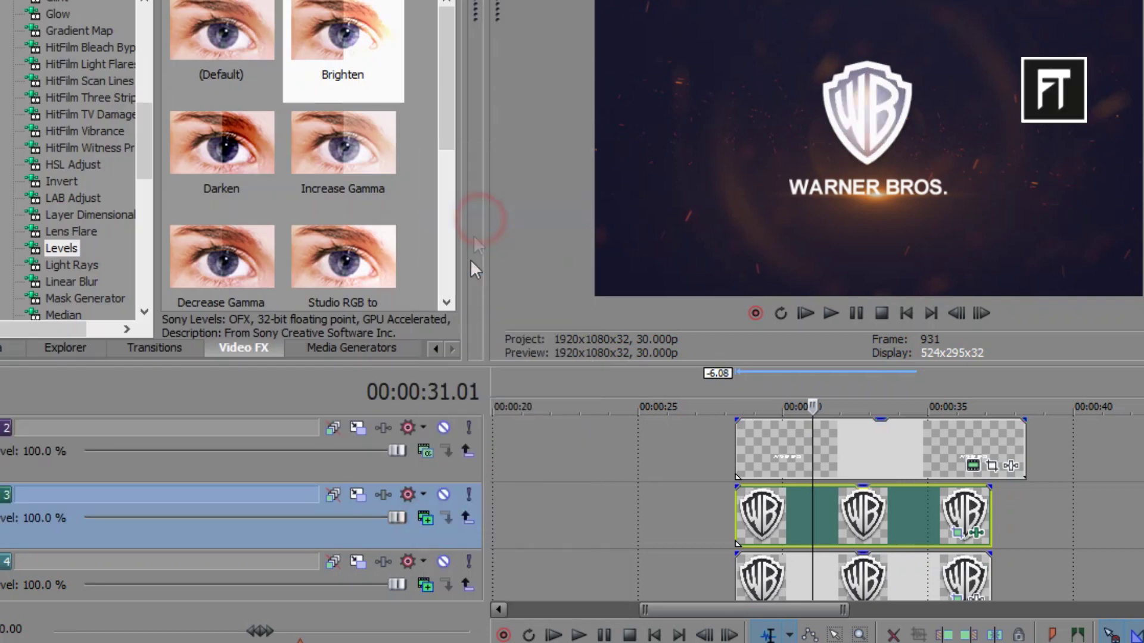
pyautogui.click(431, 452)
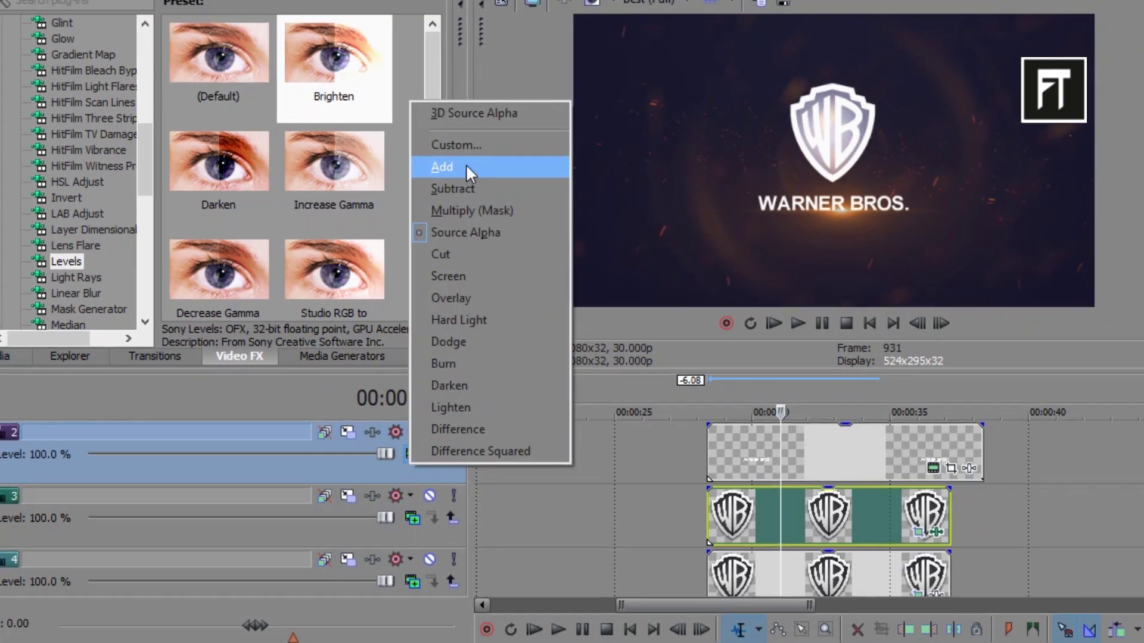
pyautogui.click(468, 170)
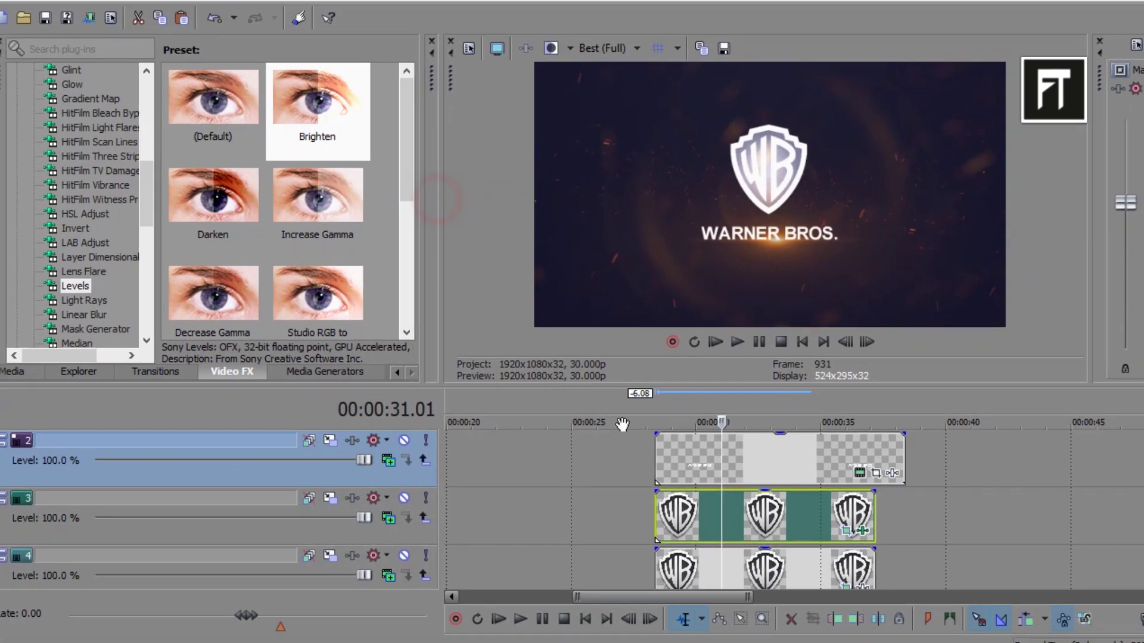
# Enable masking in the logo copy's Pan/Crop and draw a thin rectangular mask across it
pyautogui.click(739, 522)
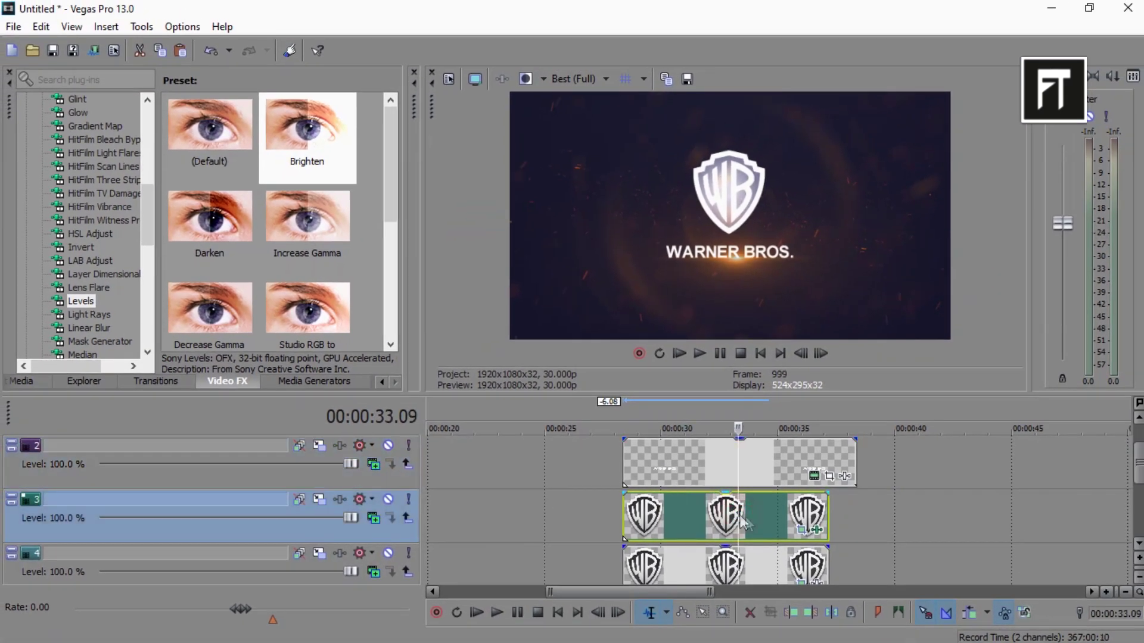
pyautogui.click(802, 530)
pyautogui.moveTo(272, 79); pyautogui.dragTo(346, 43)
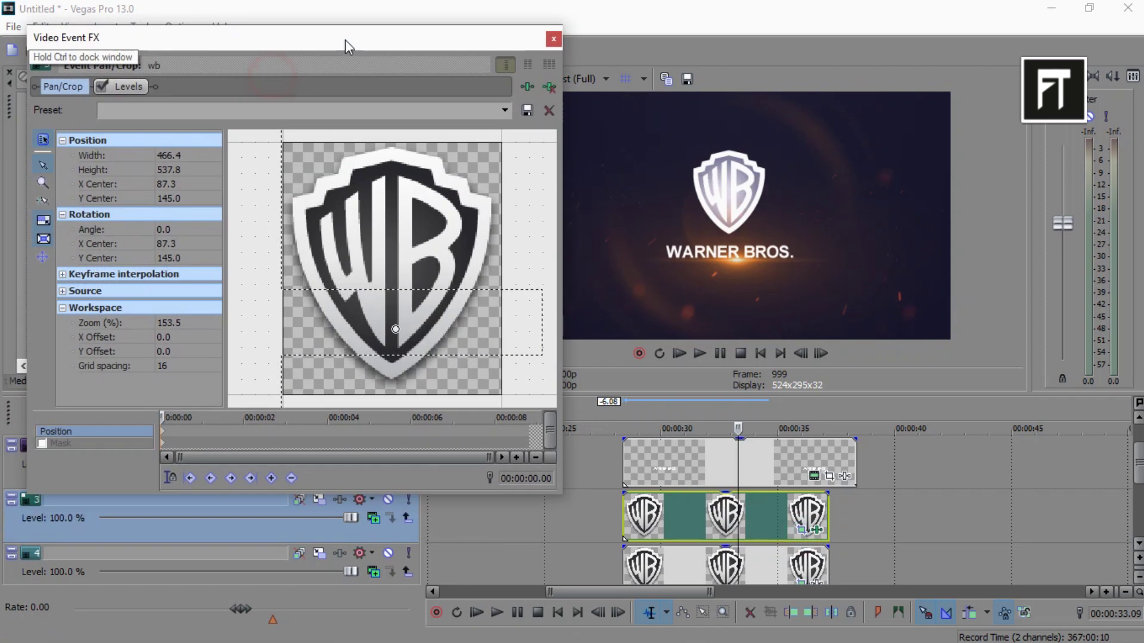
pyautogui.click(43, 444)
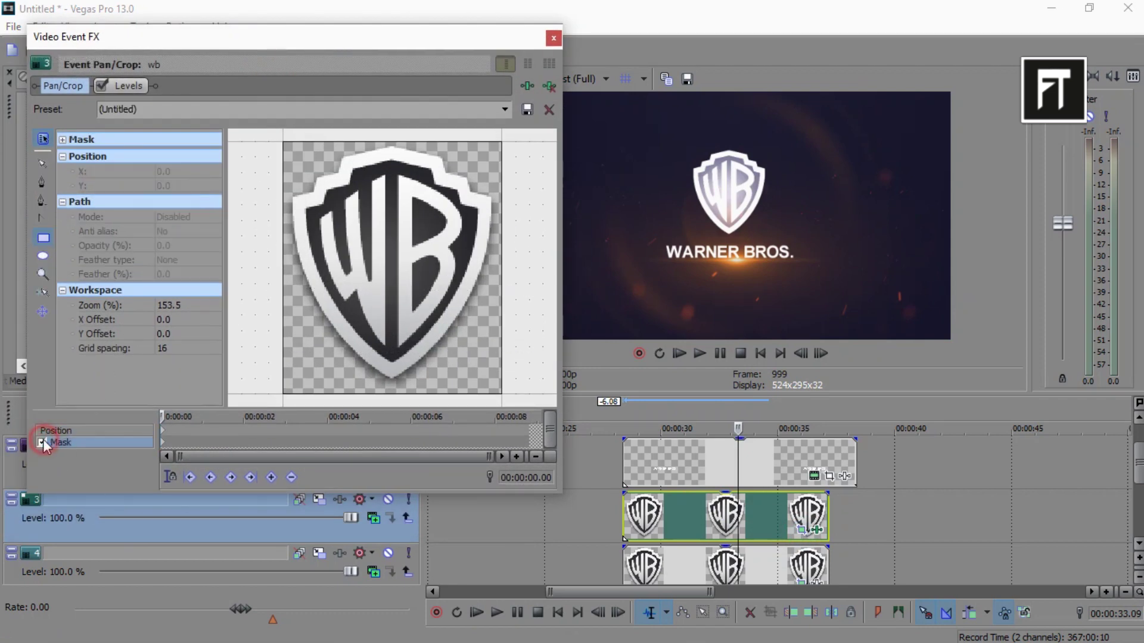
pyautogui.click(162, 448)
pyautogui.scroll(-5, 325, 272)
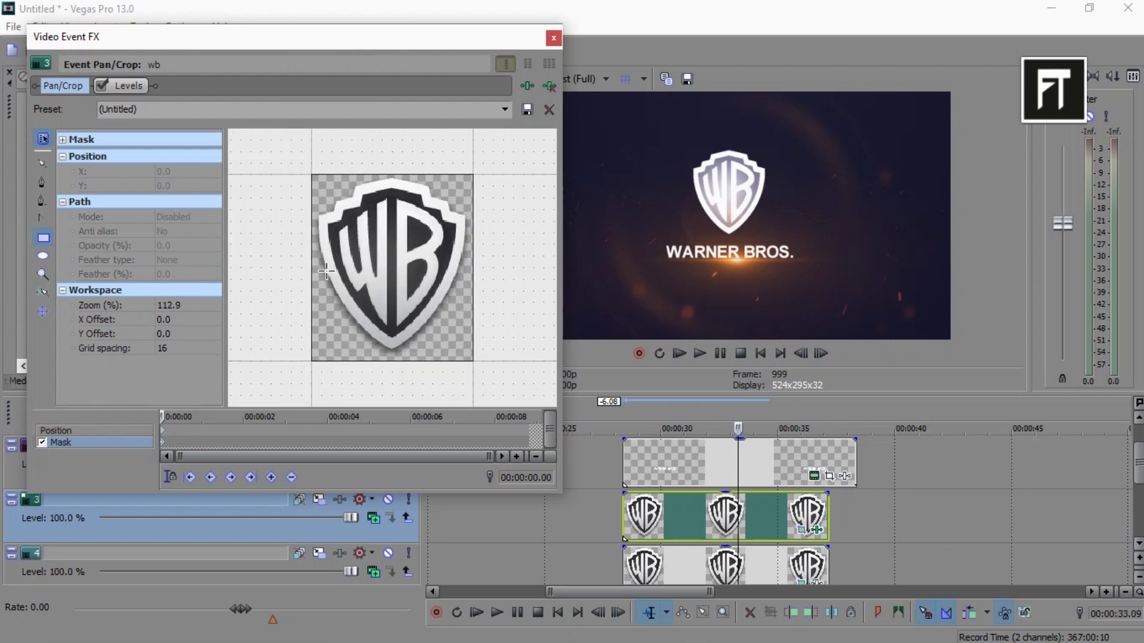
pyautogui.moveTo(305, 213); pyautogui.dragTo(434, 229)
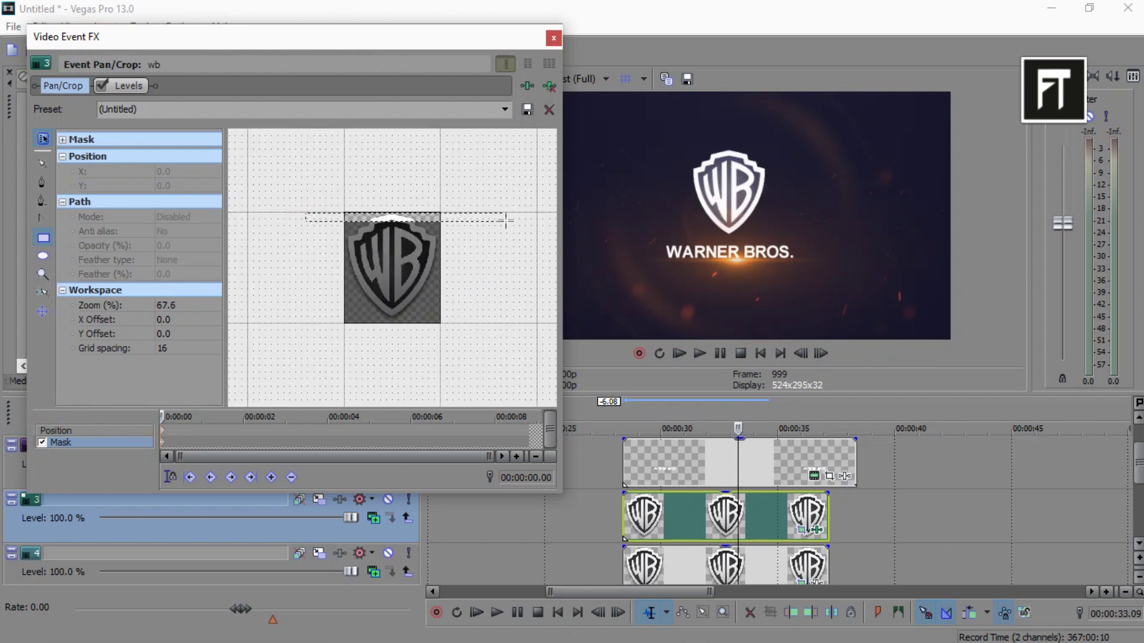
pyautogui.moveTo(505, 220); pyautogui.dragTo(506, 221)
# Angle the mask diagonally, then keyframe it moving down-right to 191.6 × 179.4 at 1 s
pyautogui.moveTo(409, 217); pyautogui.dragTo(417, 237)
pyautogui.moveTo(485, 304); pyautogui.dragTo(481, 225)
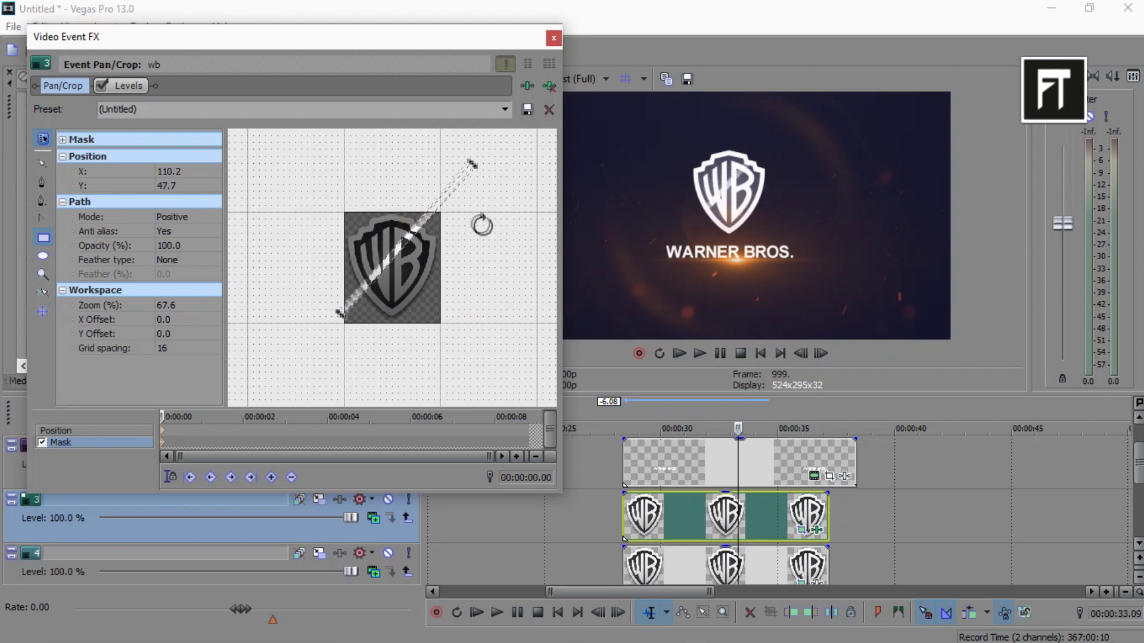
pyautogui.moveTo(439, 270); pyautogui.dragTo(393, 252)
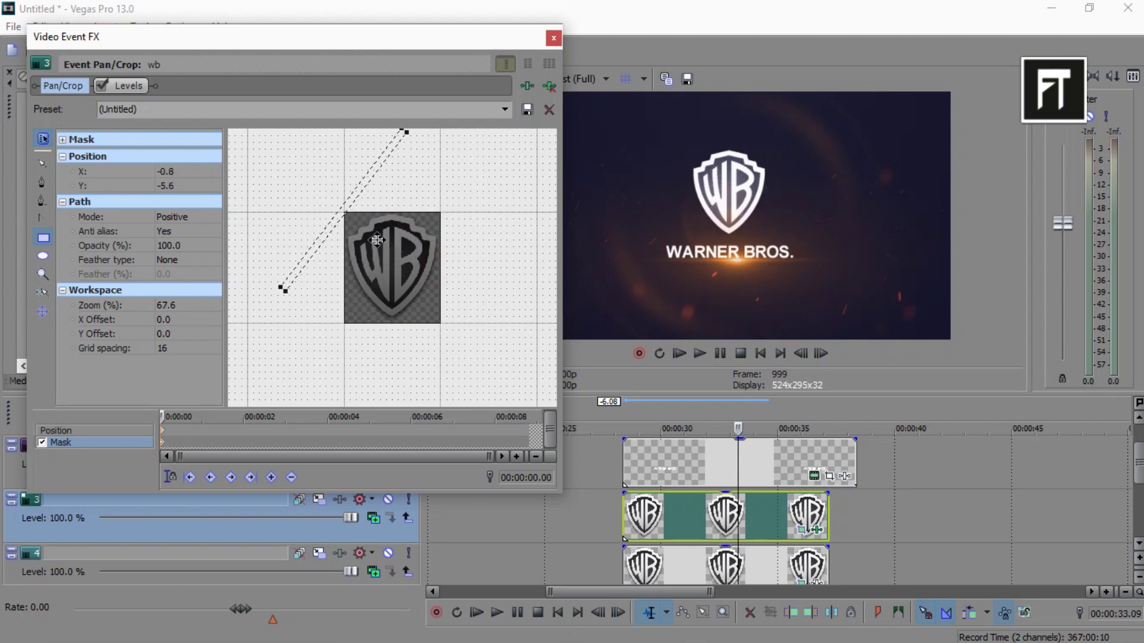
pyautogui.click(377, 240)
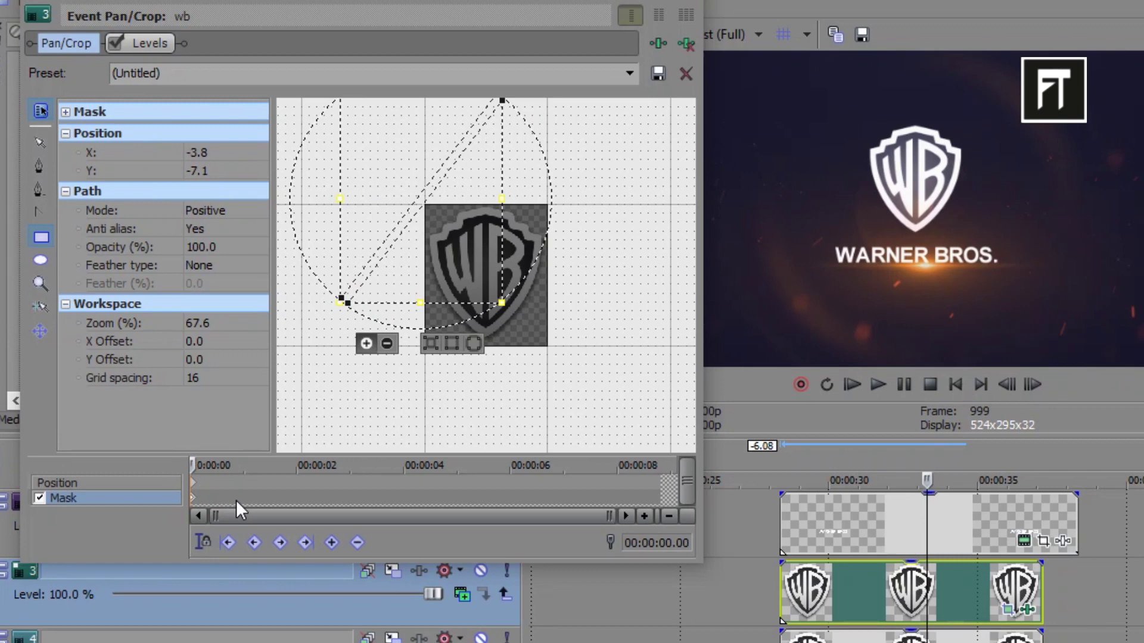
pyautogui.click(233, 498)
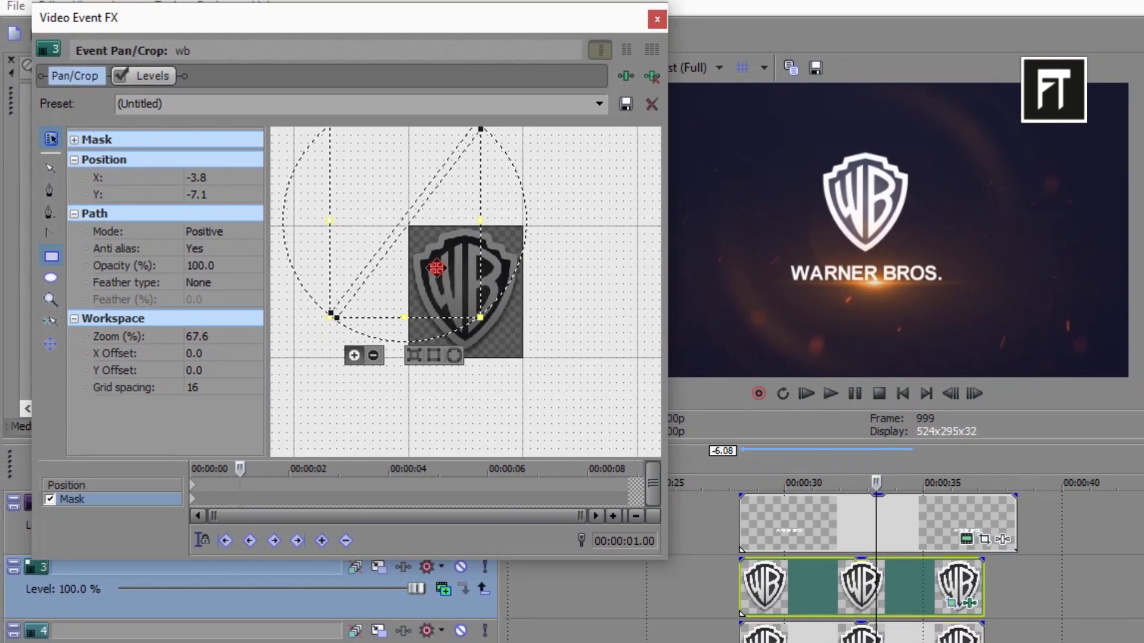
pyautogui.moveTo(476, 301); pyautogui.dragTo(568, 394)
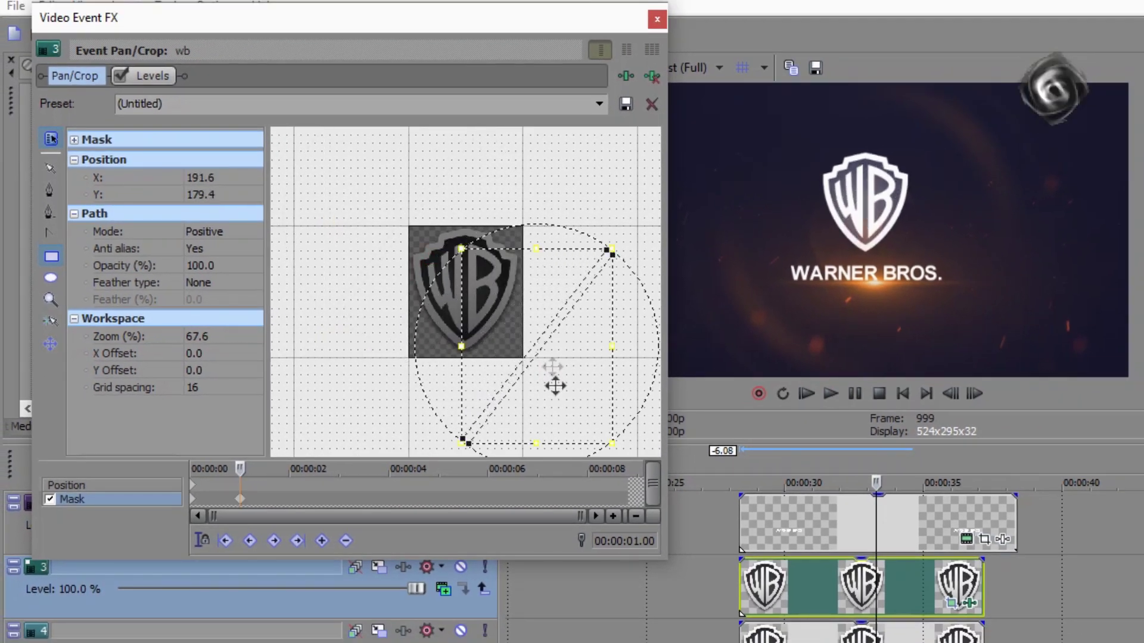
# Delay the track 3 logo copy about 3 seconds and apply Defocus (Default) to the track 4 logo
pyautogui.click(657, 20)
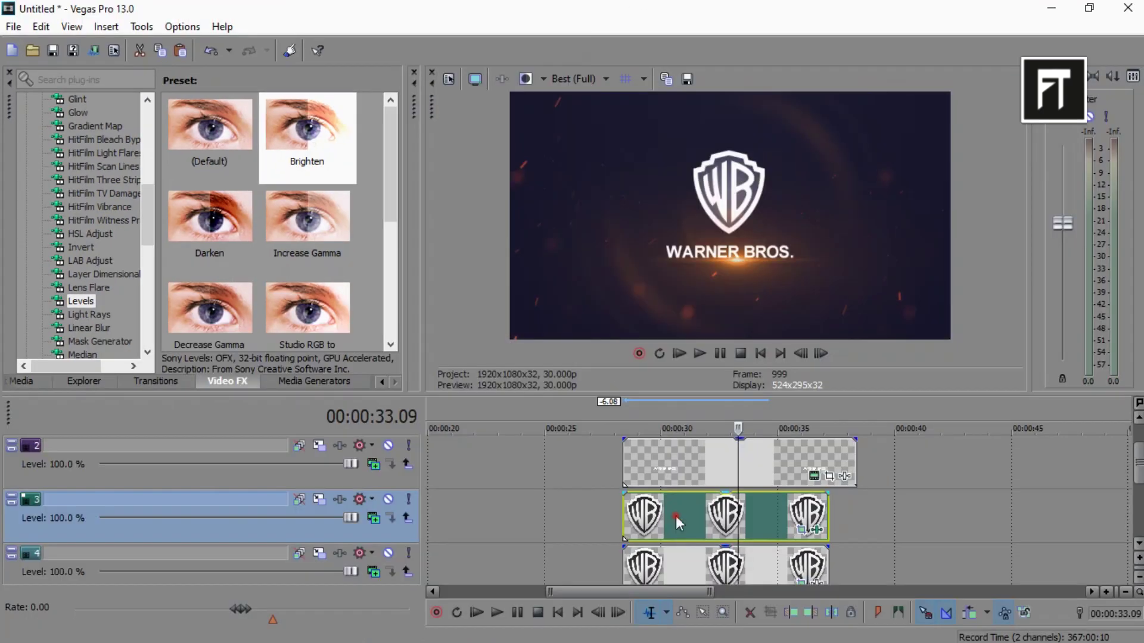
pyautogui.moveTo(675, 515); pyautogui.dragTo(752, 511)
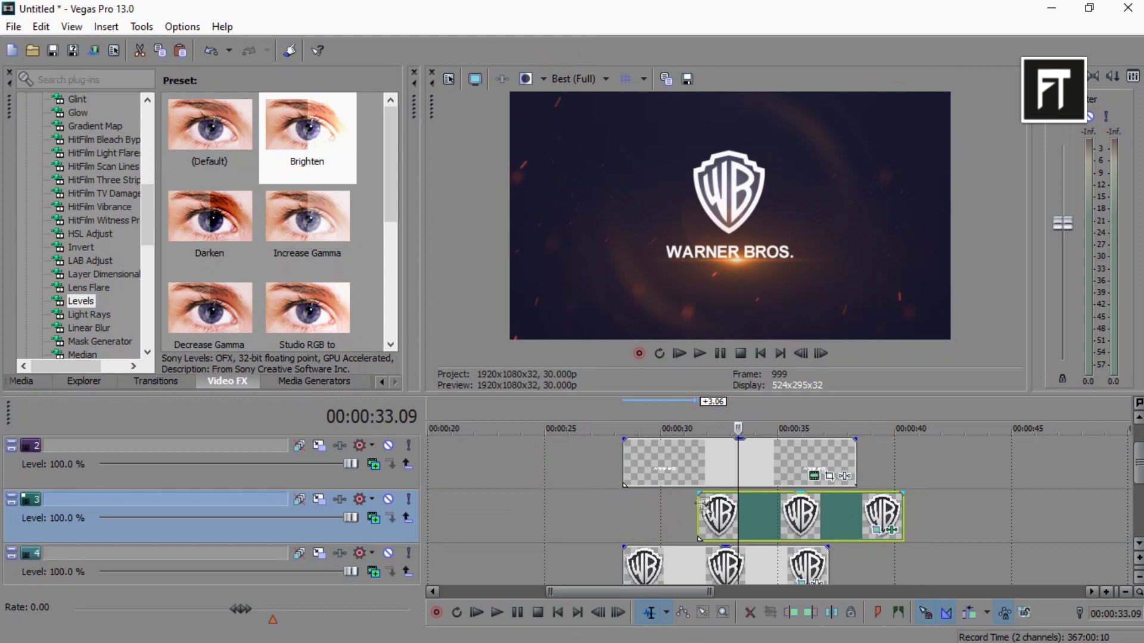
pyautogui.scroll(-1, 844, 548)
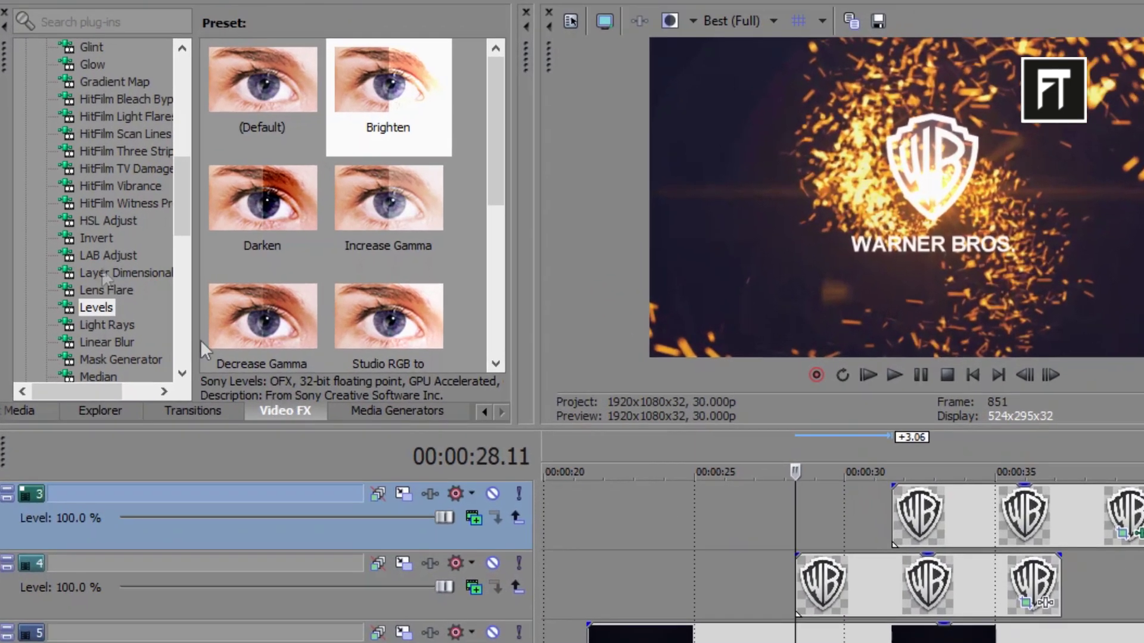
pyautogui.scroll(3, 59, 249)
pyautogui.scroll(1, 98, 192)
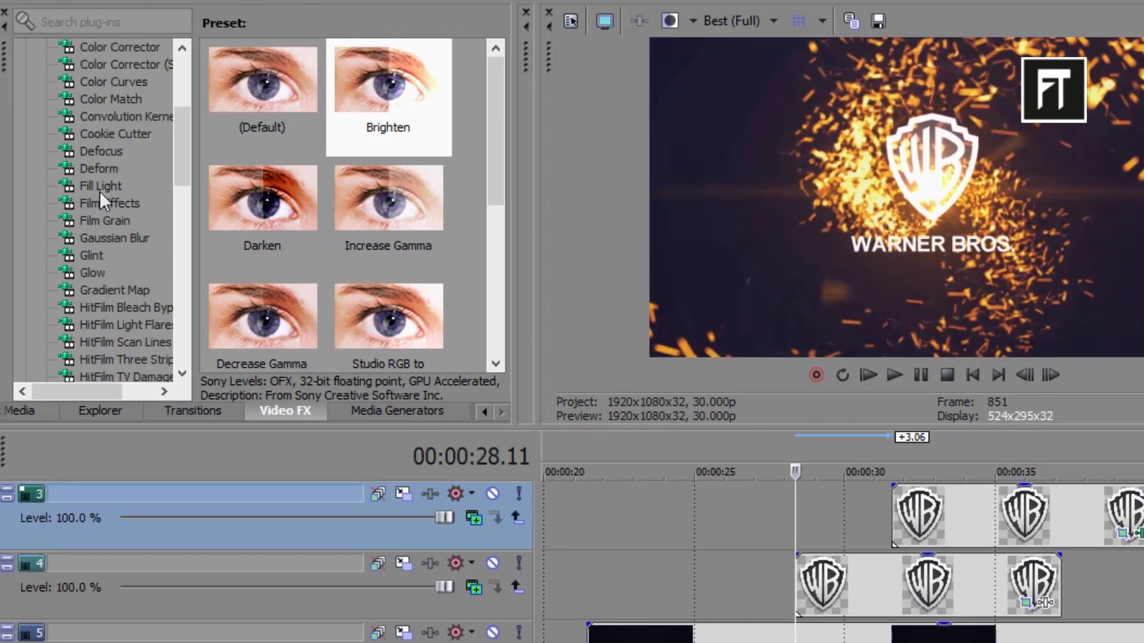
pyautogui.click(100, 151)
pyautogui.moveTo(266, 98); pyautogui.dragTo(744, 487)
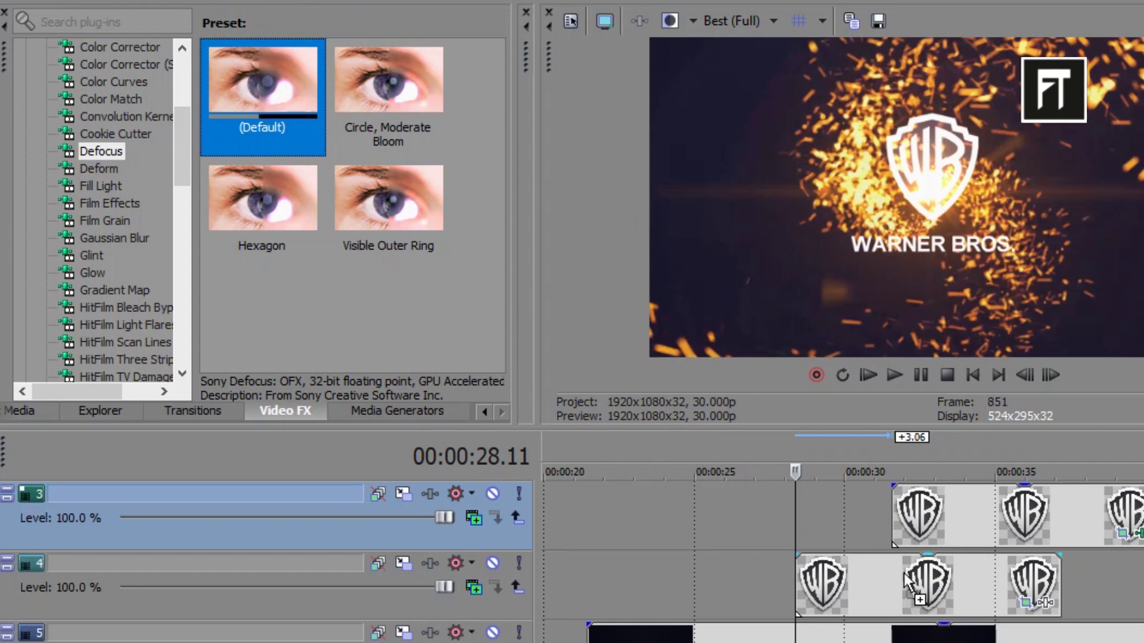
pyautogui.moveTo(905, 575); pyautogui.dragTo(905, 577)
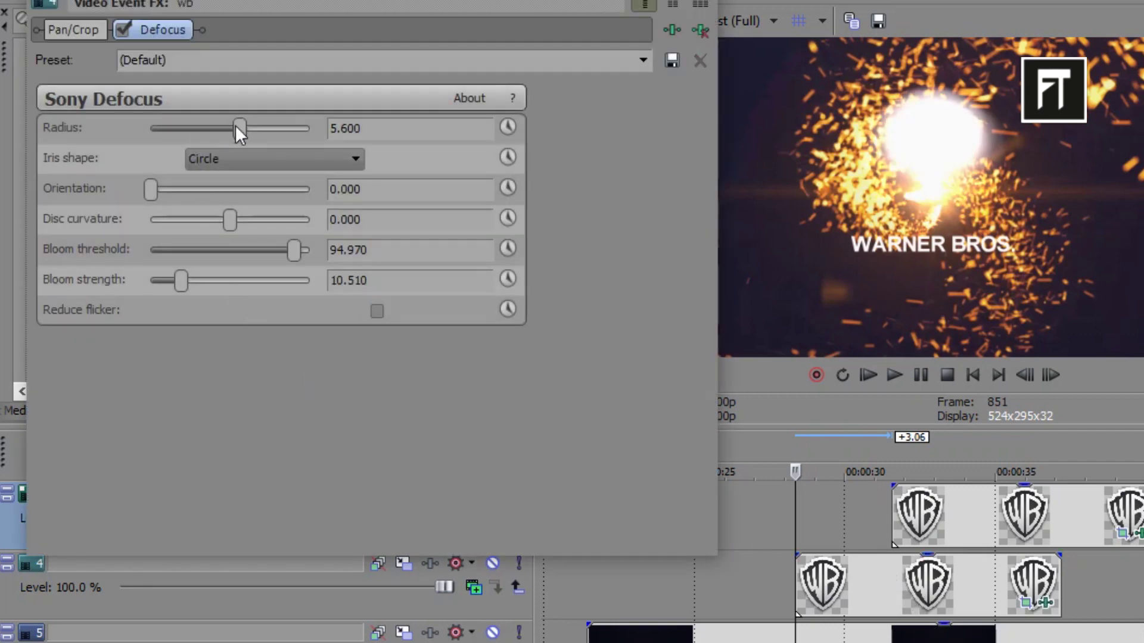
# Set the logo's Defocus radius to 2 and turn on animation for the radius
pyautogui.moveTo(238, 125); pyautogui.dragTo(180, 131)
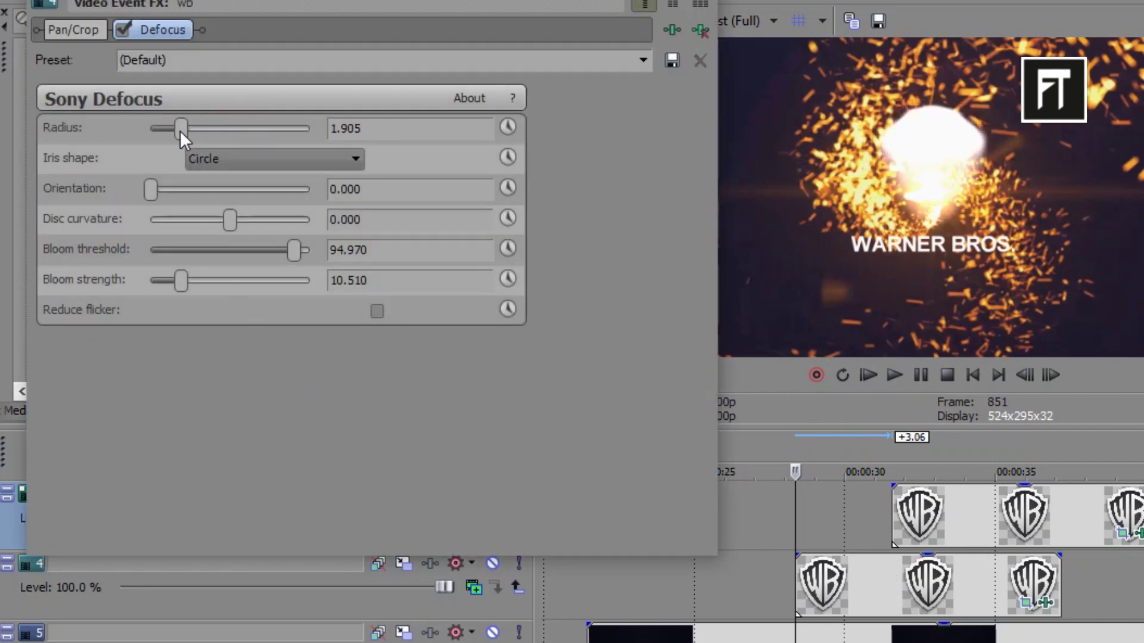
pyautogui.doubleClick(396, 126)
pyautogui.write('2')
pyautogui.press('Return')
pyautogui.click(508, 125)
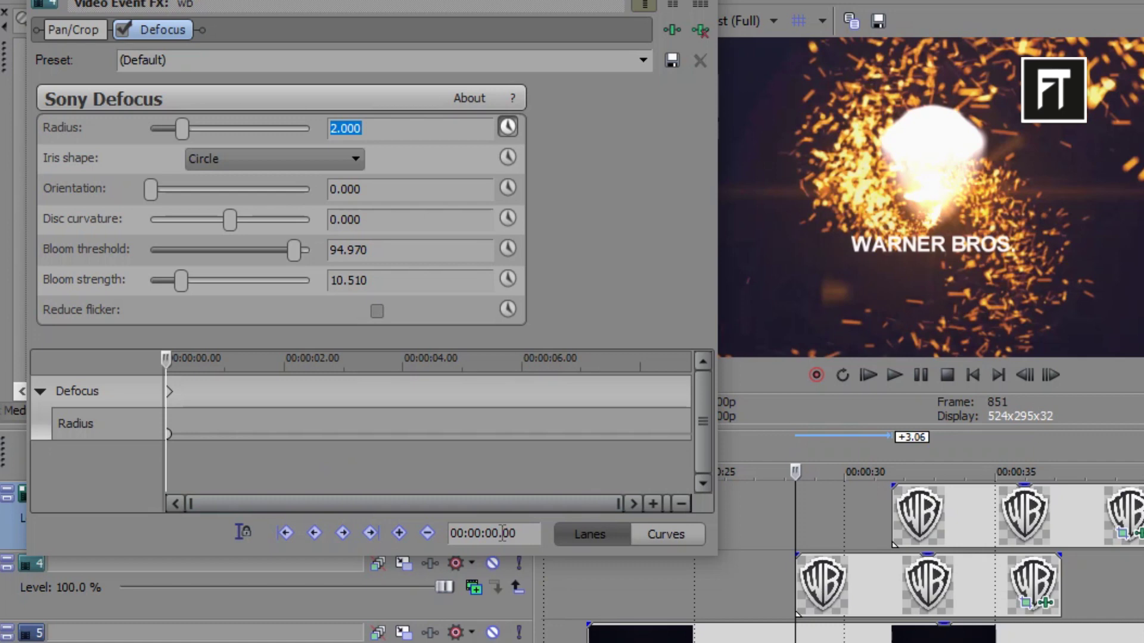
# At 00:00:00.29, drag the Defocus radius down to 0 so the logo sharpens
pyautogui.click(509, 535)
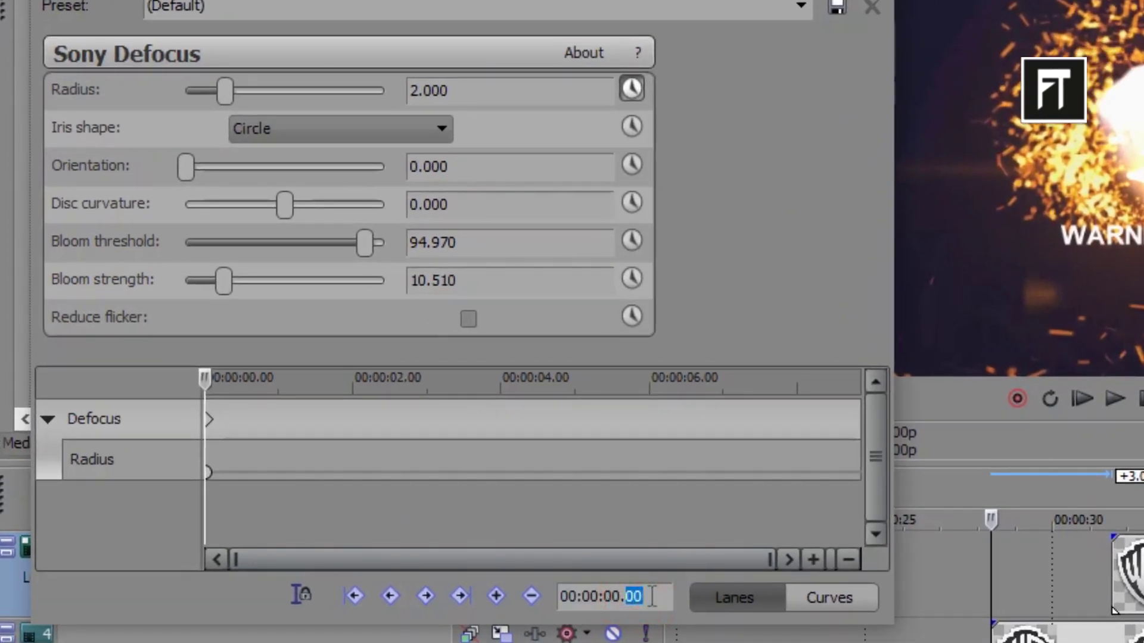
pyautogui.write('29')
pyautogui.press('Return')
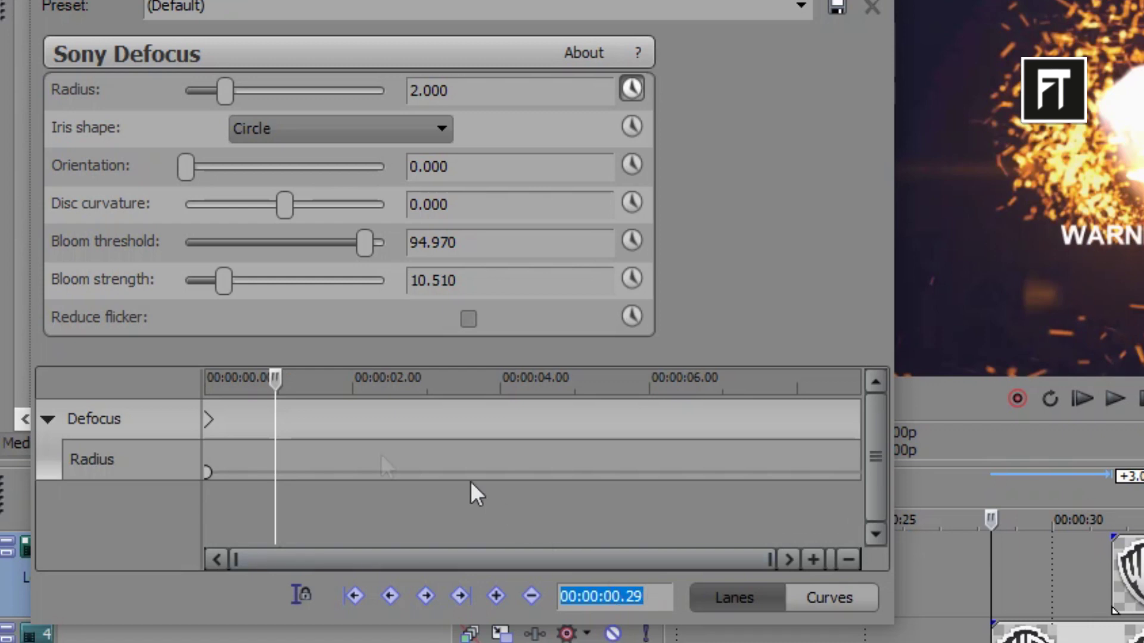
pyautogui.moveTo(225, 91); pyautogui.dragTo(10, 102)
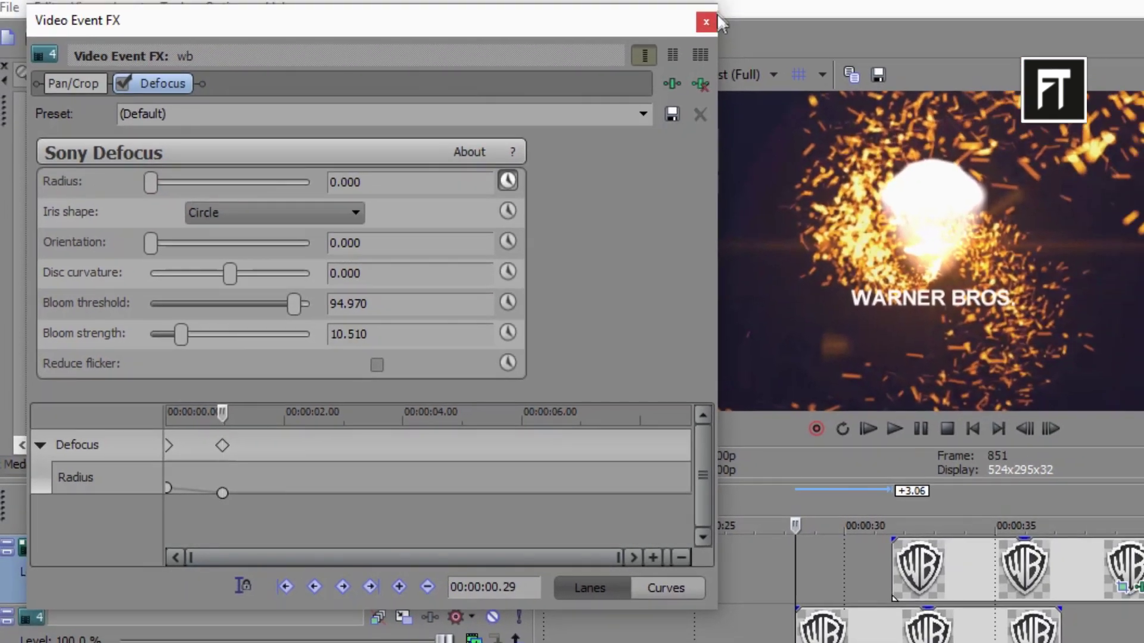
# Close the Defocus settings, open the track 4 logo's Pan/Crop, and enable its Mask
pyautogui.click(717, 15)
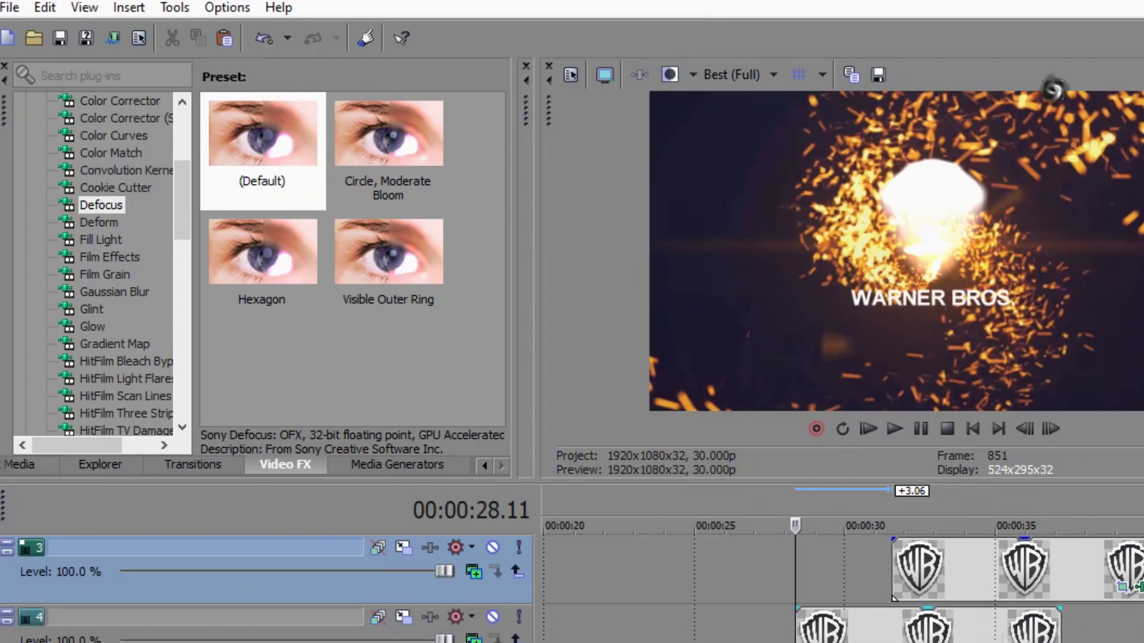
pyautogui.scroll(-2, 1024, 602)
pyautogui.click(1024, 602)
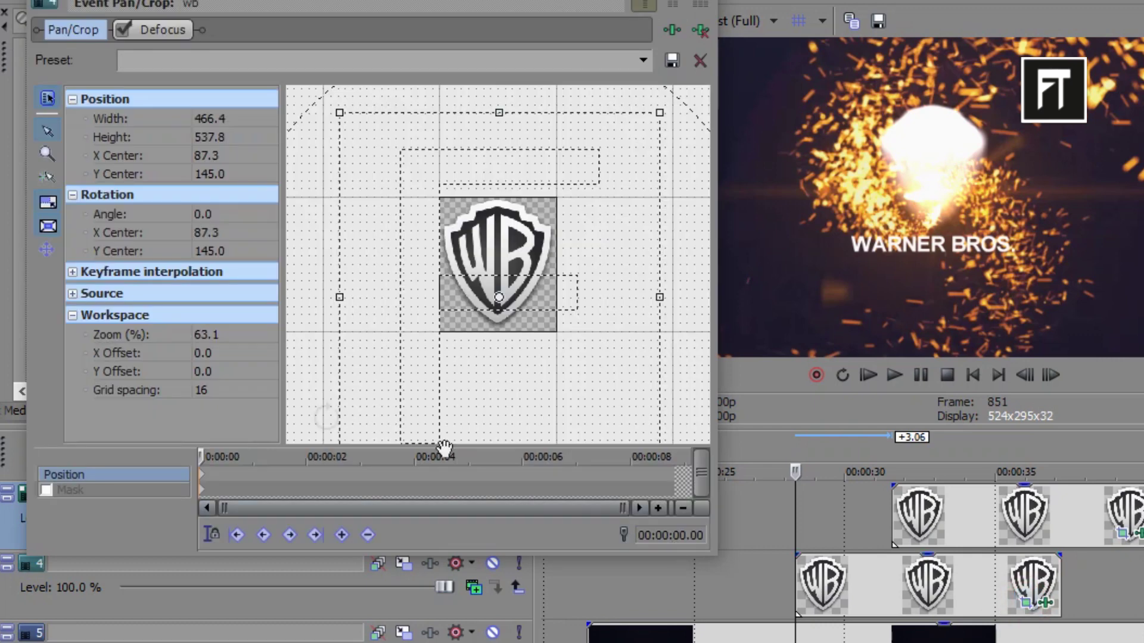
pyautogui.click(50, 492)
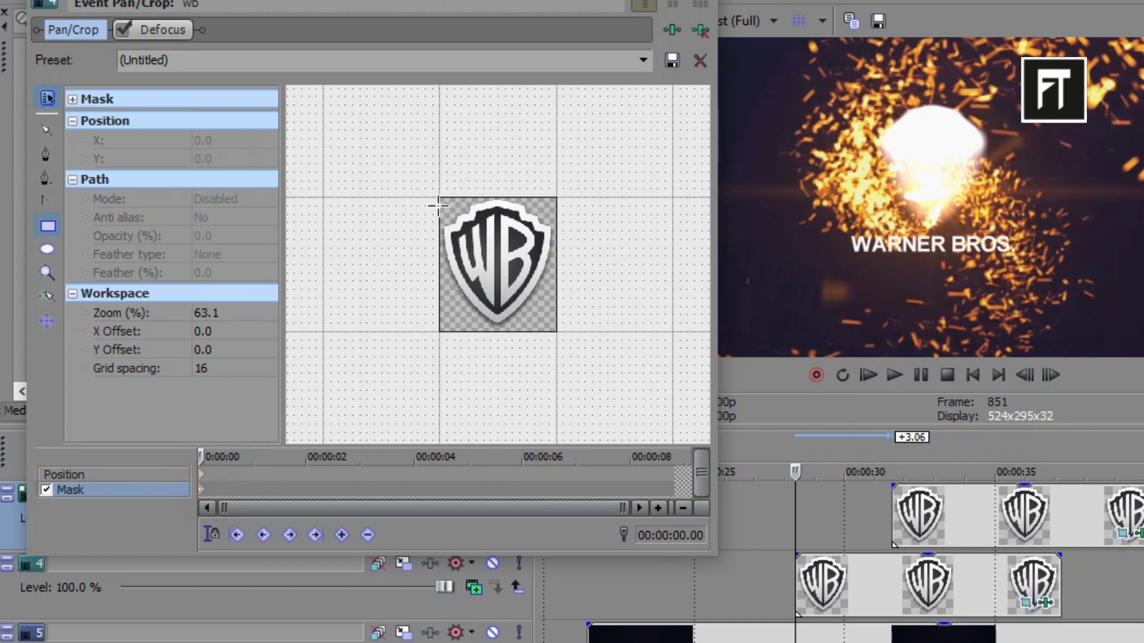
pyautogui.scroll(5, 499, 251)
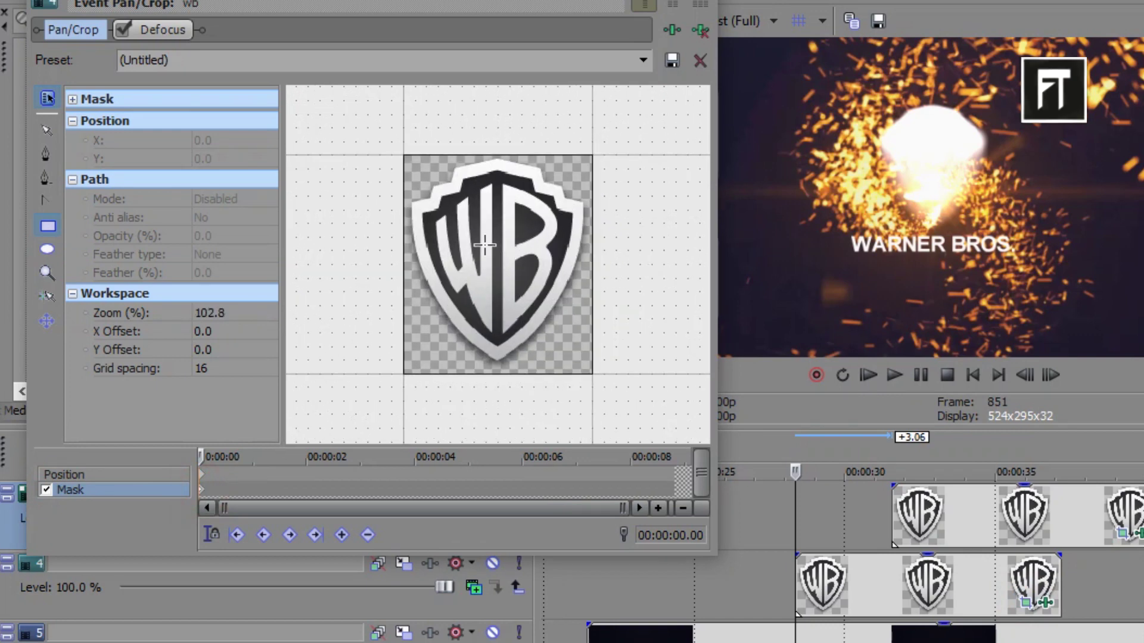
# Draw a small rectangle mask at the logo's centre with Feather type Both and 30% feather
pyautogui.moveTo(487, 240); pyautogui.dragTo(511, 270)
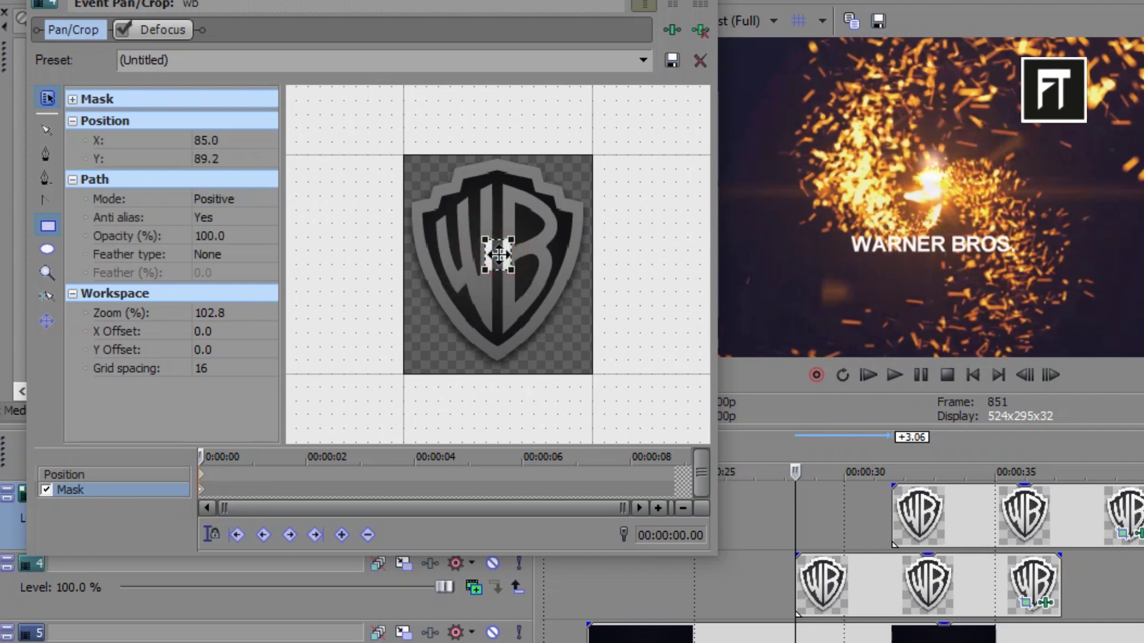
pyautogui.click(214, 255)
pyautogui.click(231, 298)
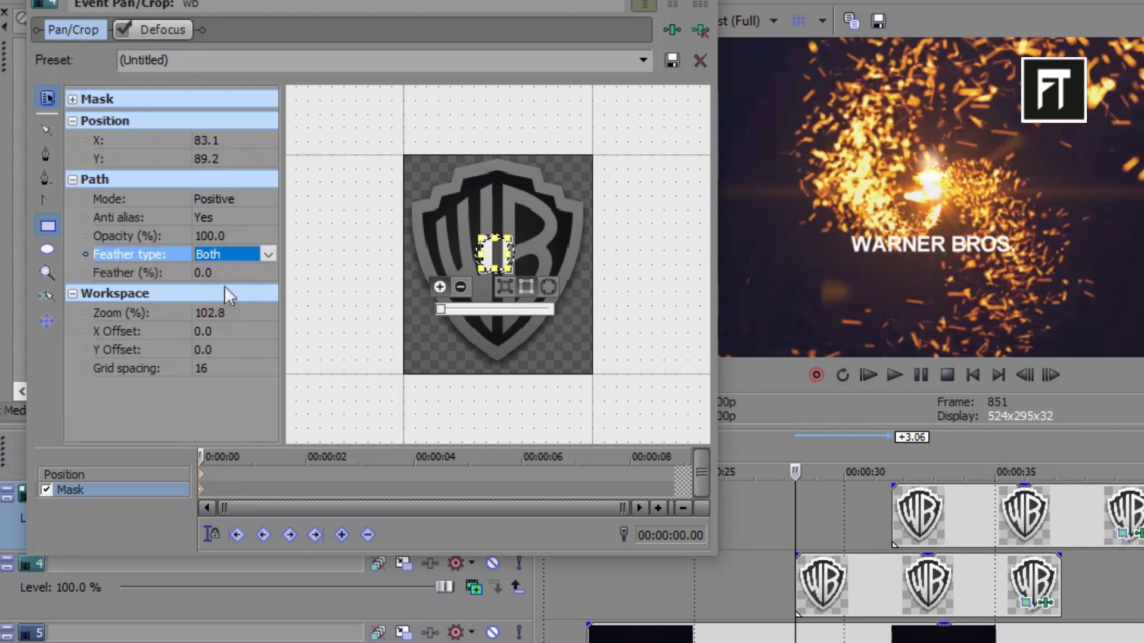
pyautogui.click(220, 272)
pyautogui.write('20')
pyautogui.press('Return')
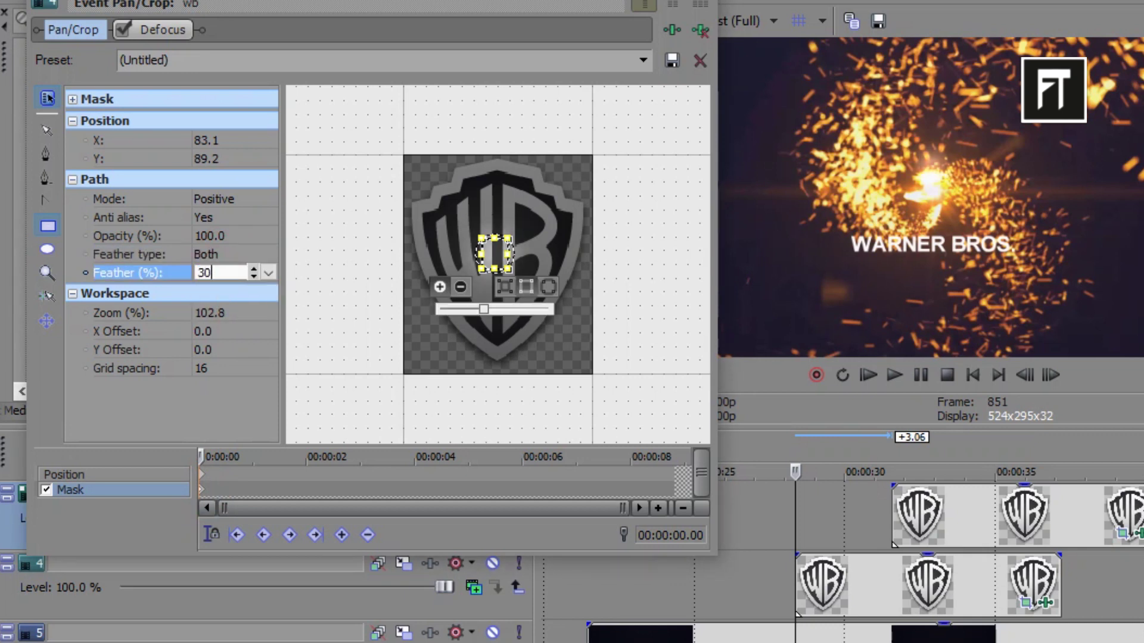
pyautogui.write('30')
pyautogui.press('Return')
# At 00:00:00.29, enlarge the mask to cover the whole logo
pyautogui.click(696, 535)
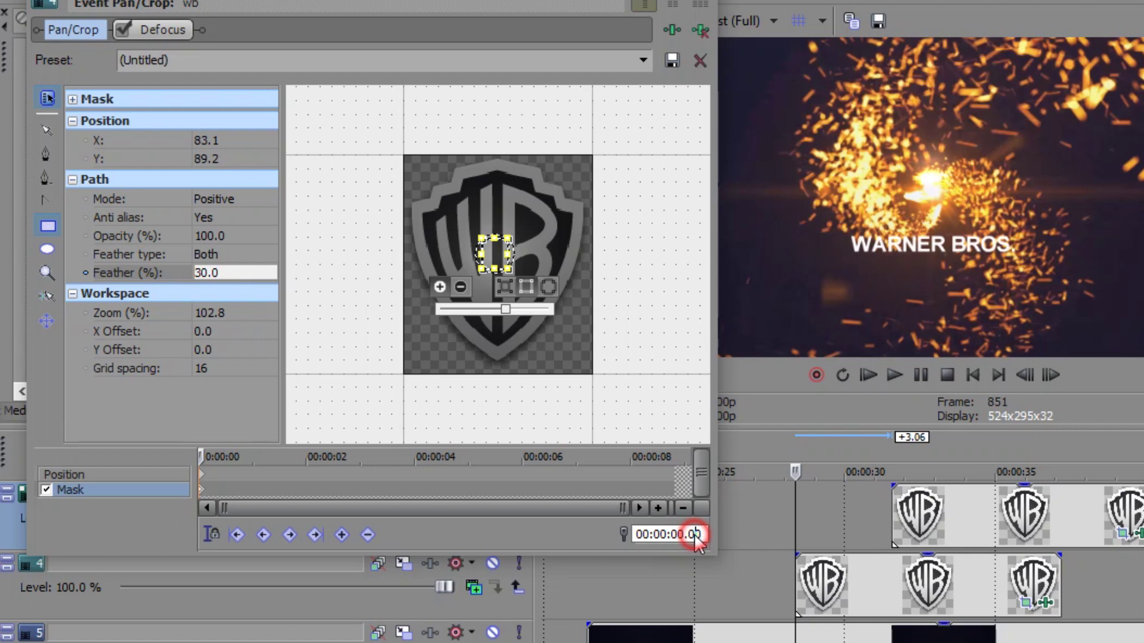
pyautogui.write('29')
pyautogui.press('Return')
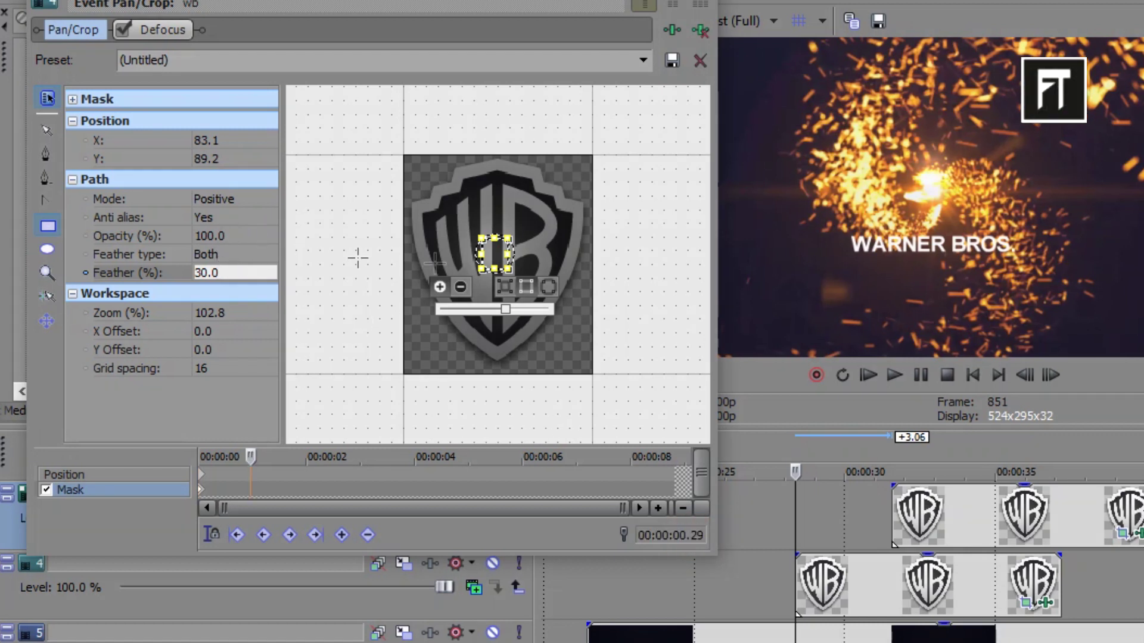
pyautogui.moveTo(493, 268); pyautogui.dragTo(602, 266)
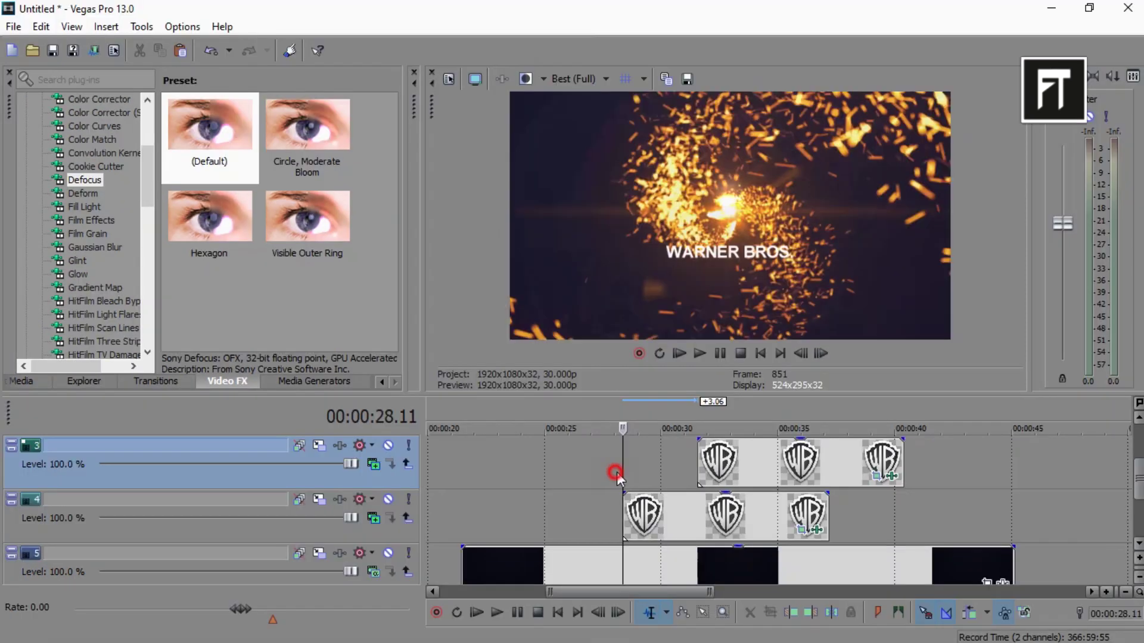
# Trim the logo clips to end at 00:00:36.10 and play the reveal from 00:00:28.24
pyautogui.click(786, 528)
pyautogui.click(619, 467)
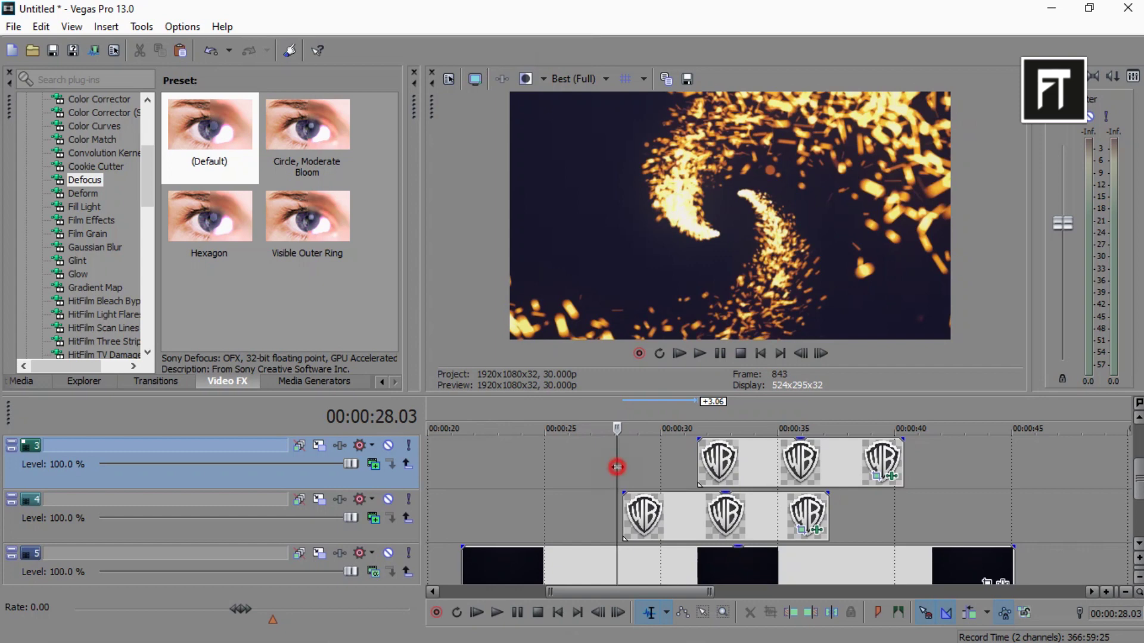
pyautogui.moveTo(627, 469); pyautogui.dragTo(808, 491)
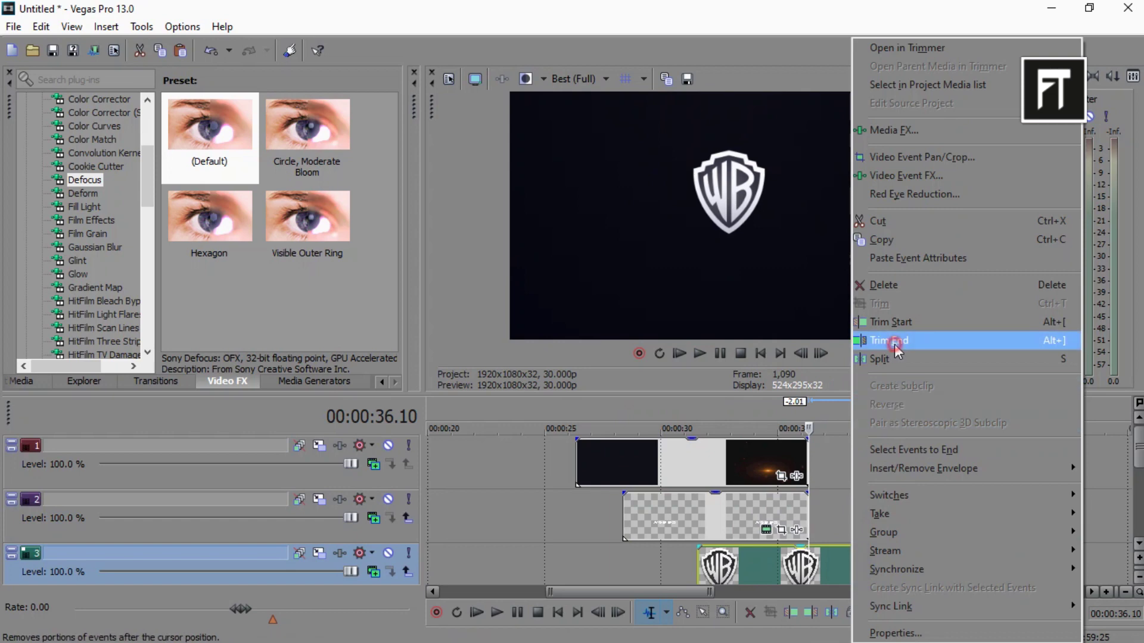
pyautogui.click(880, 334)
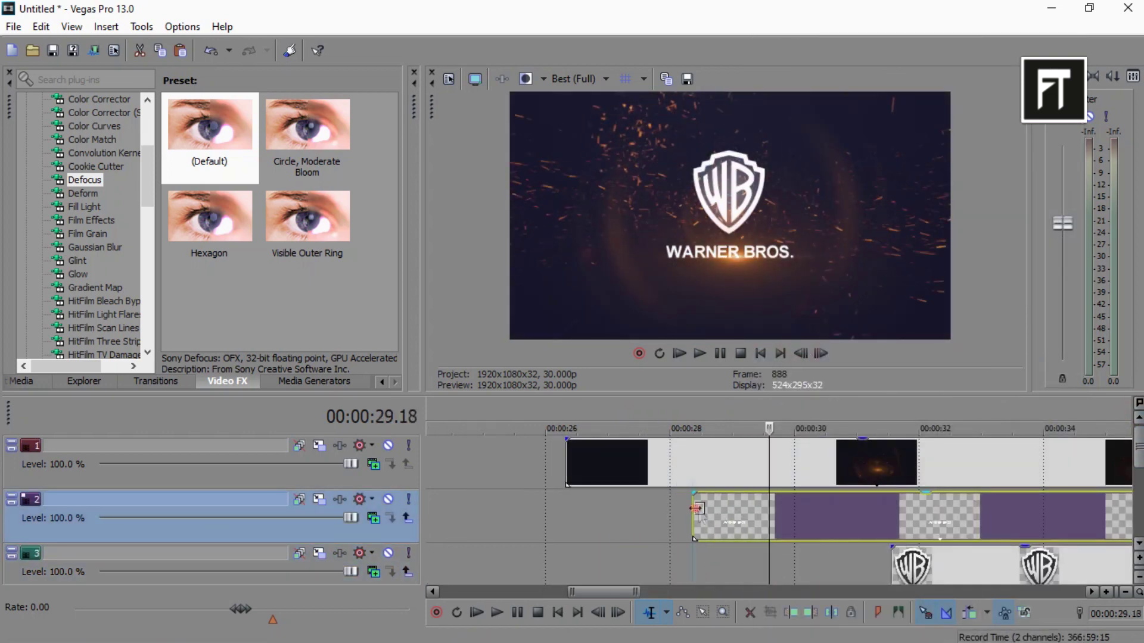
pyautogui.moveTo(711, 492); pyautogui.dragTo(726, 492)
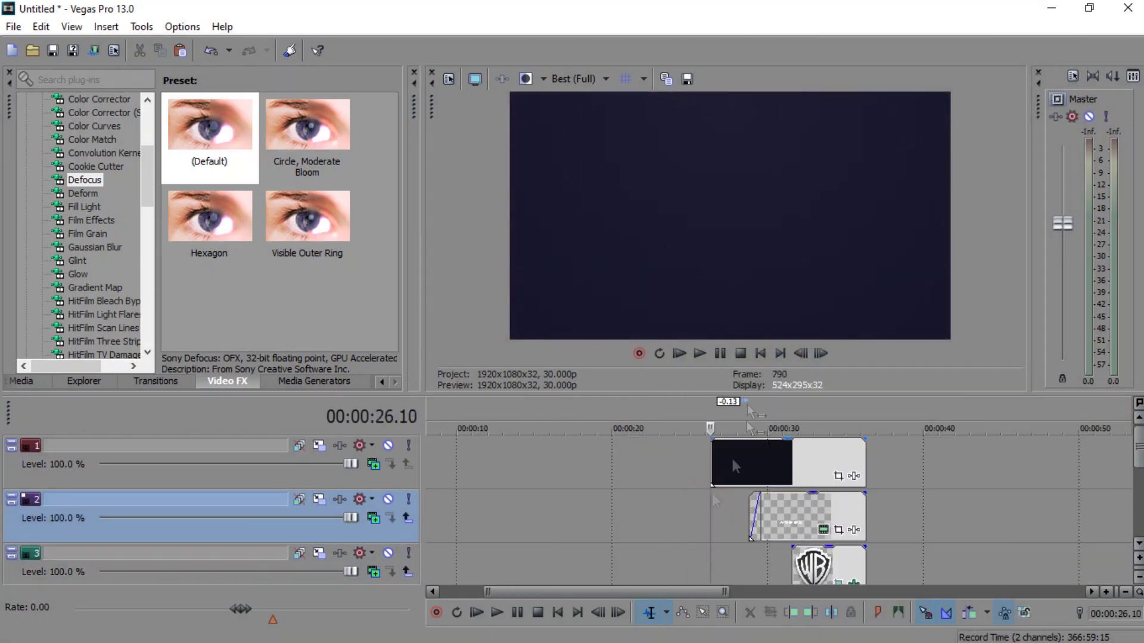
pyautogui.click(699, 354)
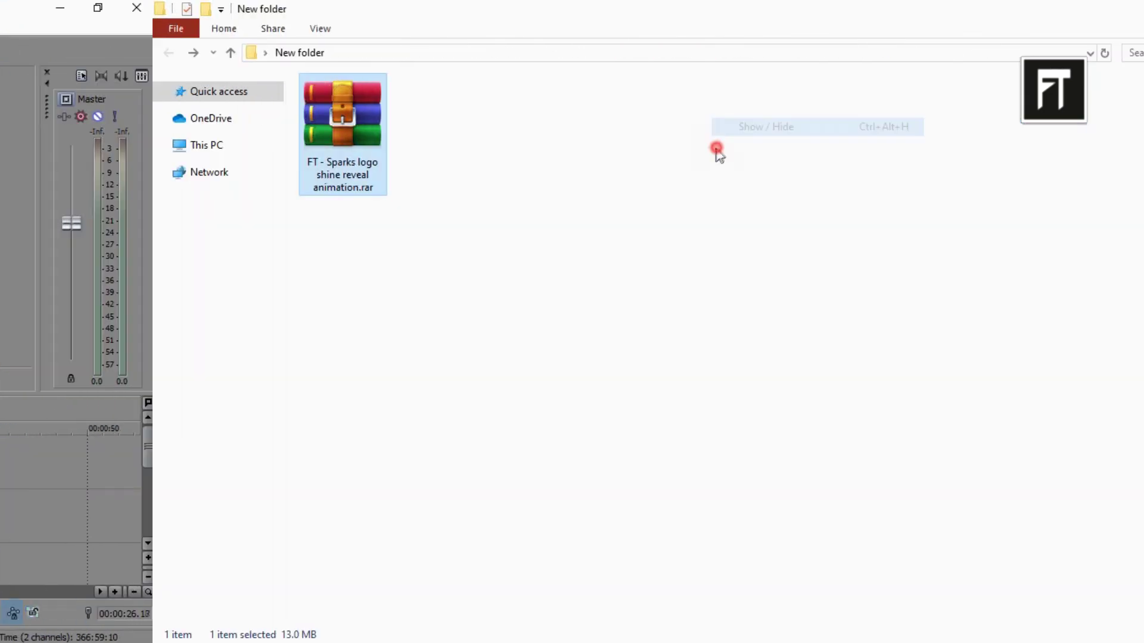
# Extract the sparks .rar archive here and select template.veg in the extracted folder
pyautogui.click(212, 119)
pyautogui.rightClick(212, 119)
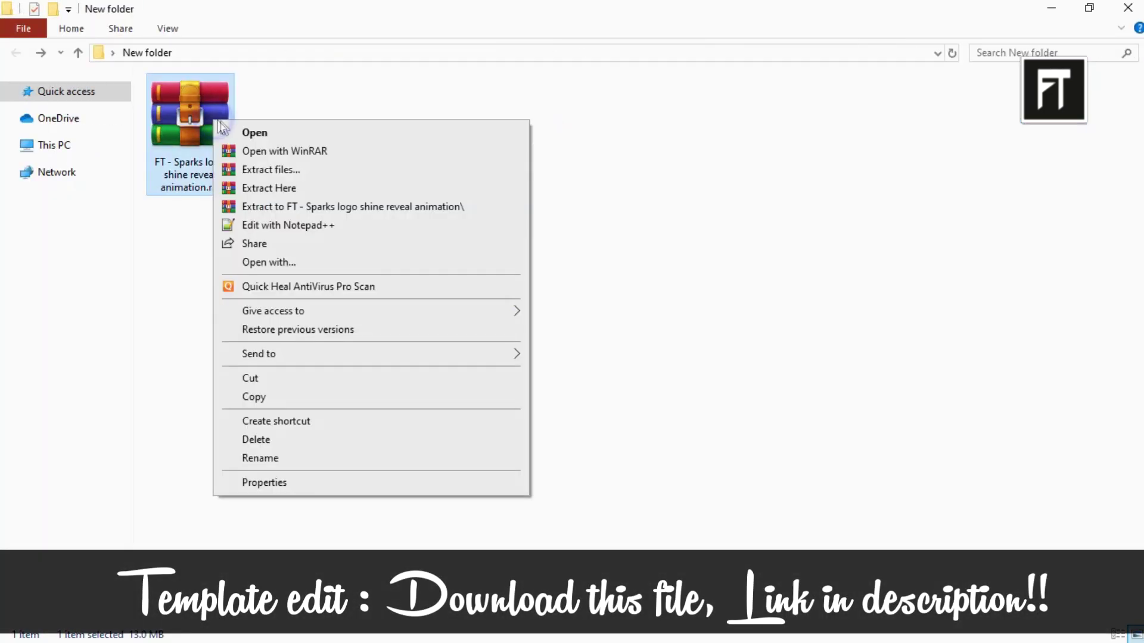
pyautogui.click(263, 186)
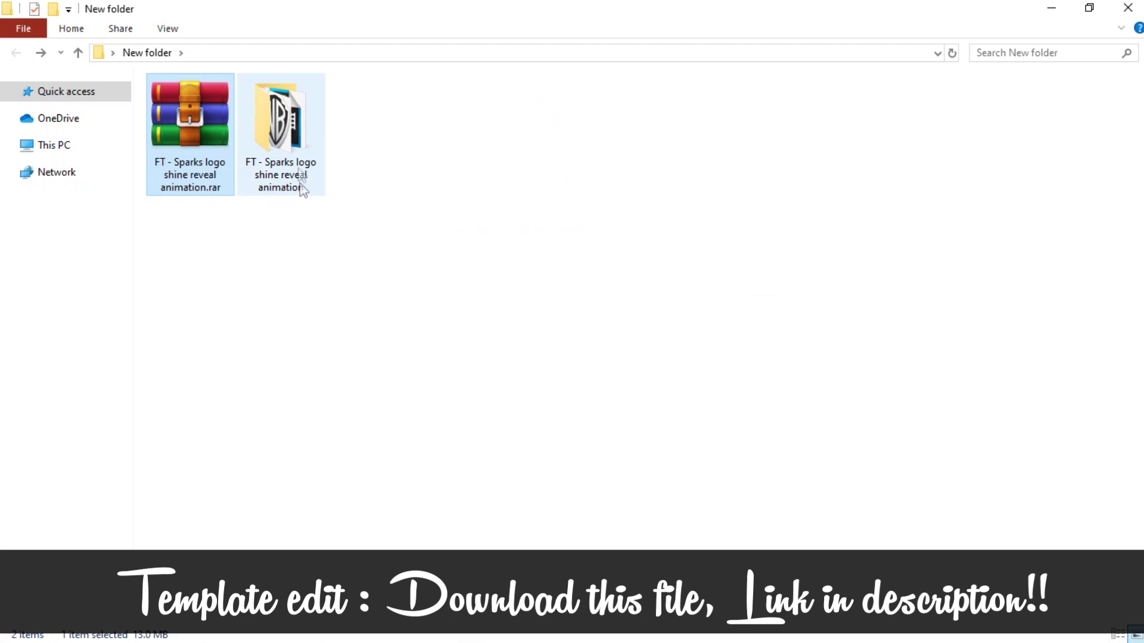
pyautogui.doubleClick(300, 179)
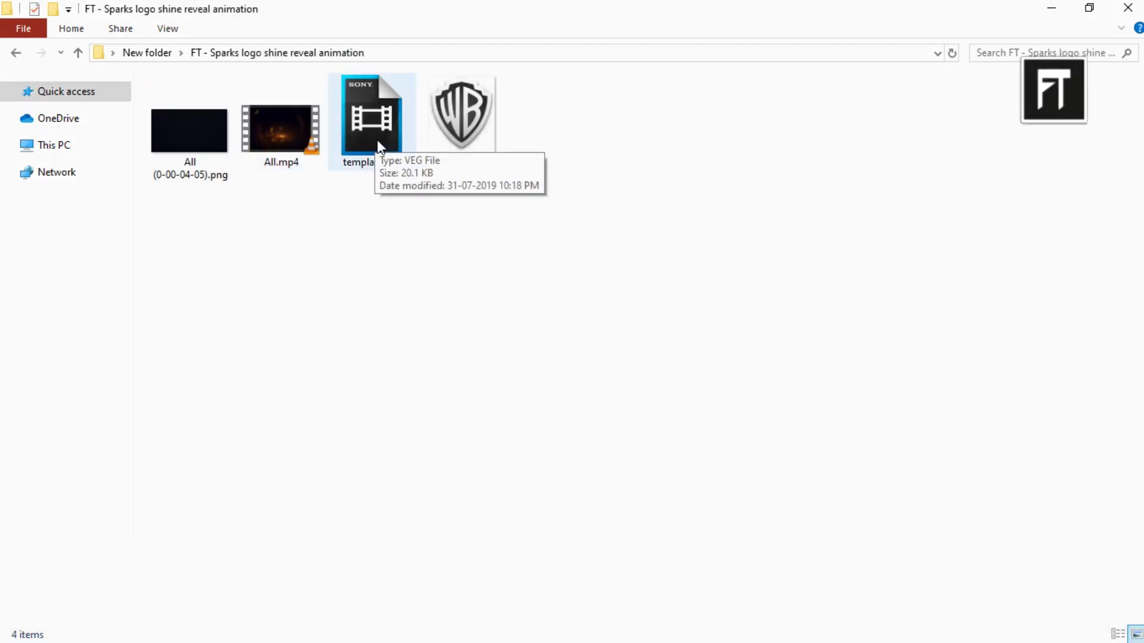
pyautogui.click(379, 146)
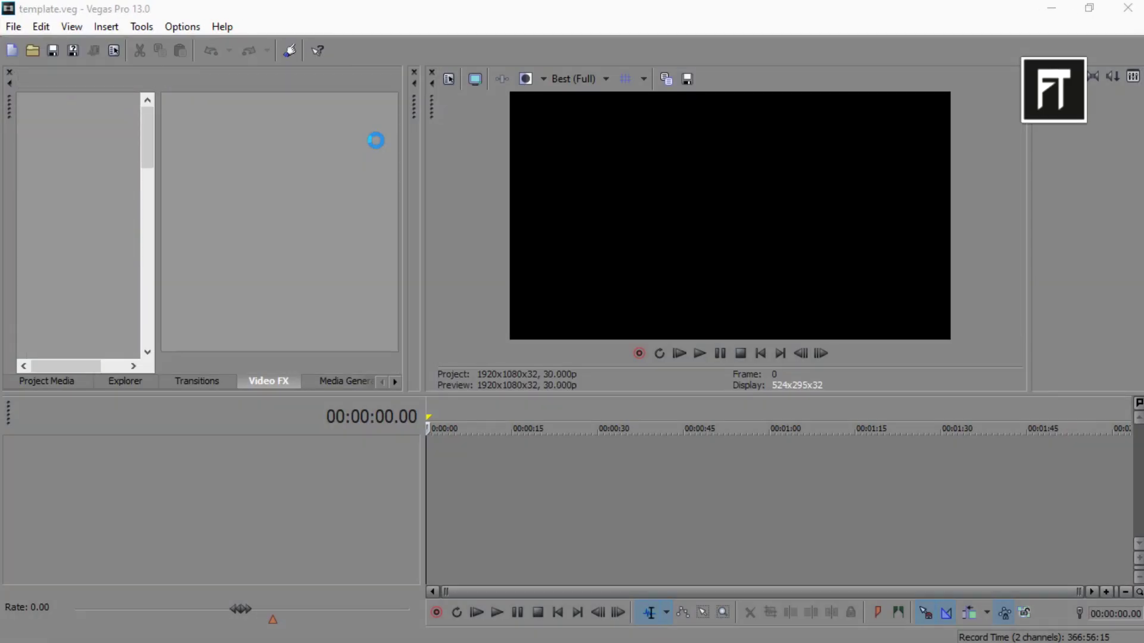
# Move the playhead to 00:00:25.04 and bring up the context menu for wb.png in Project Media
pyautogui.click(571, 516)
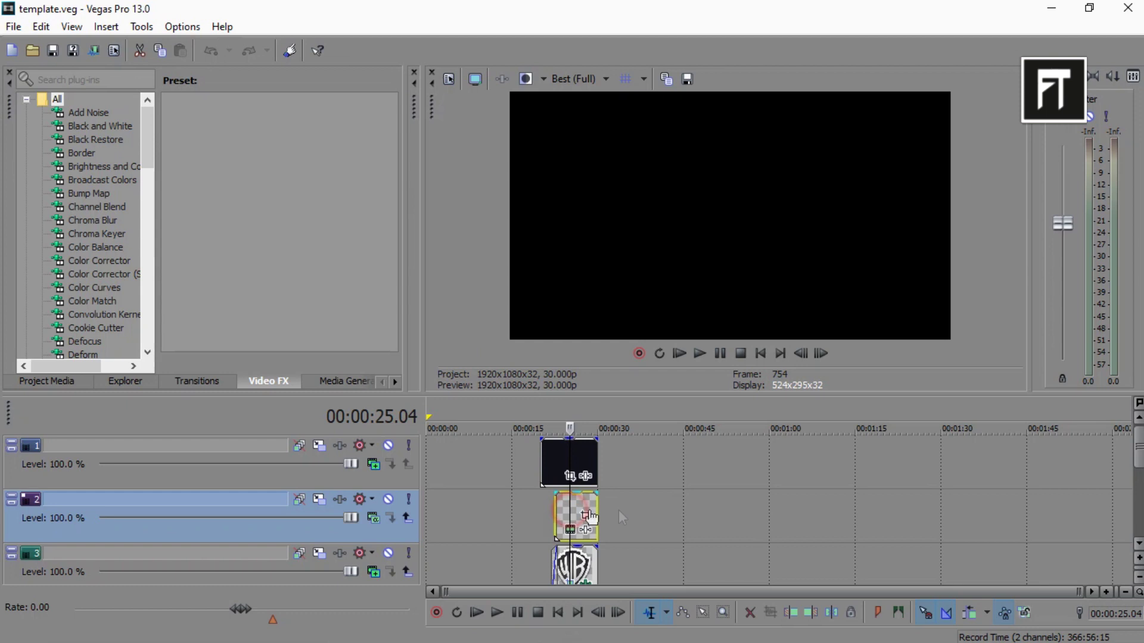
pyautogui.scroll(4, 899, 540)
pyautogui.scroll(-2, 813, 518)
pyautogui.scroll(2, 813, 518)
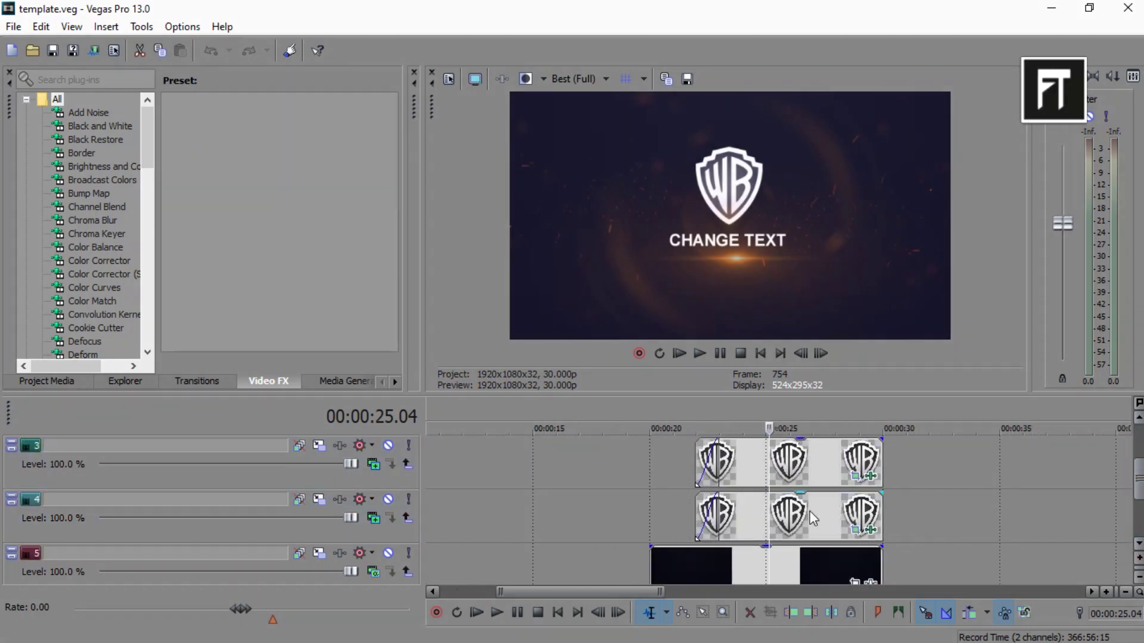
pyautogui.click(74, 382)
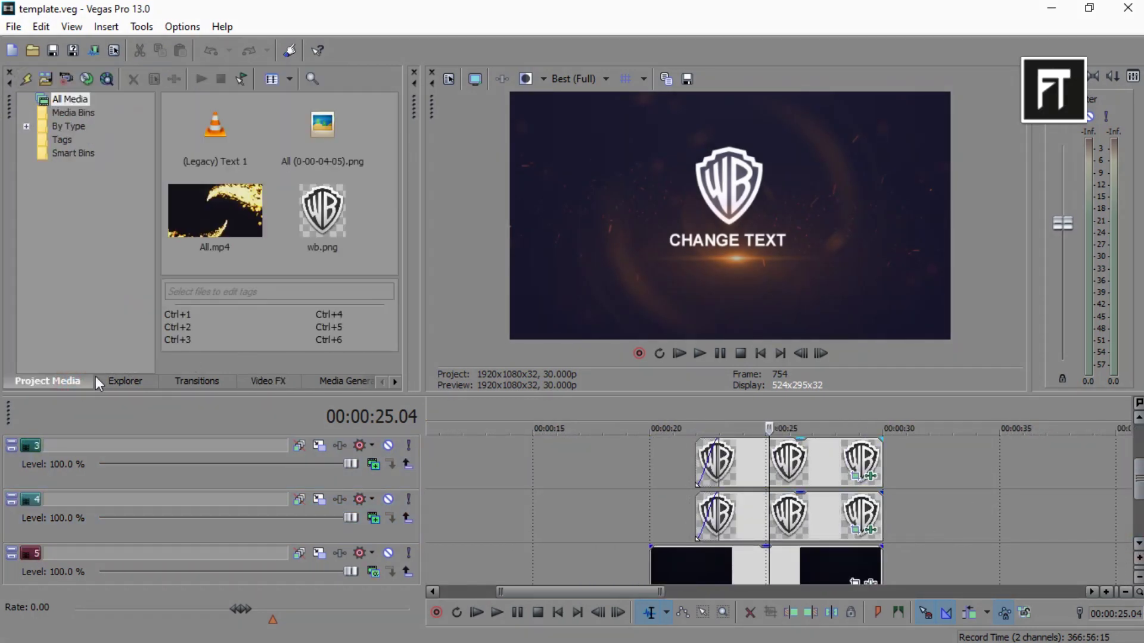
pyautogui.click(316, 218)
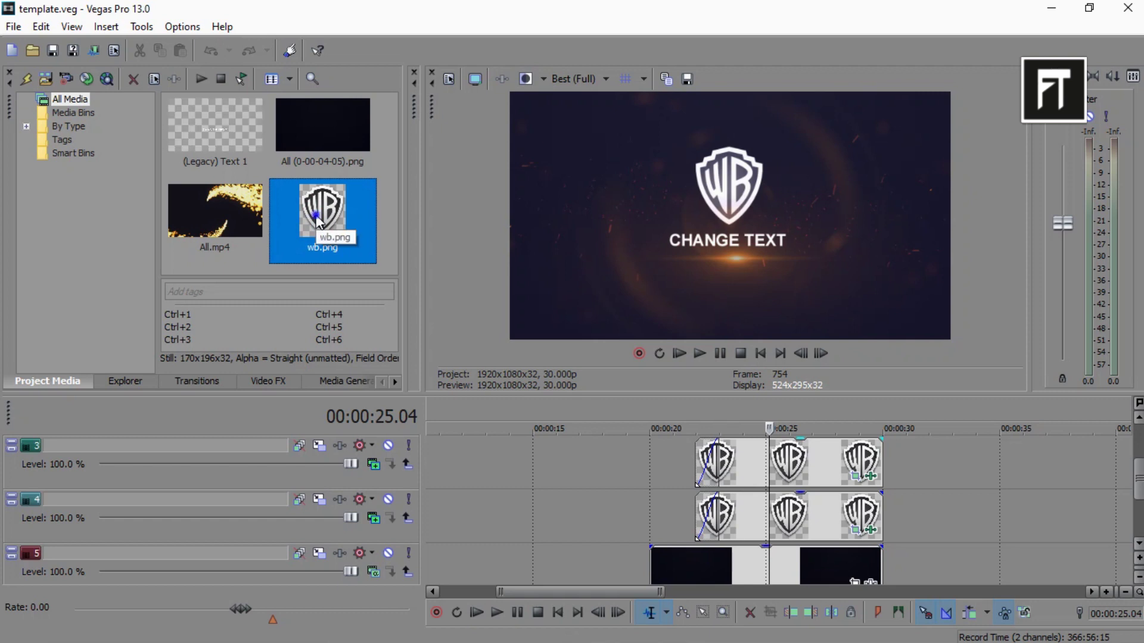
pyautogui.rightClick(316, 218)
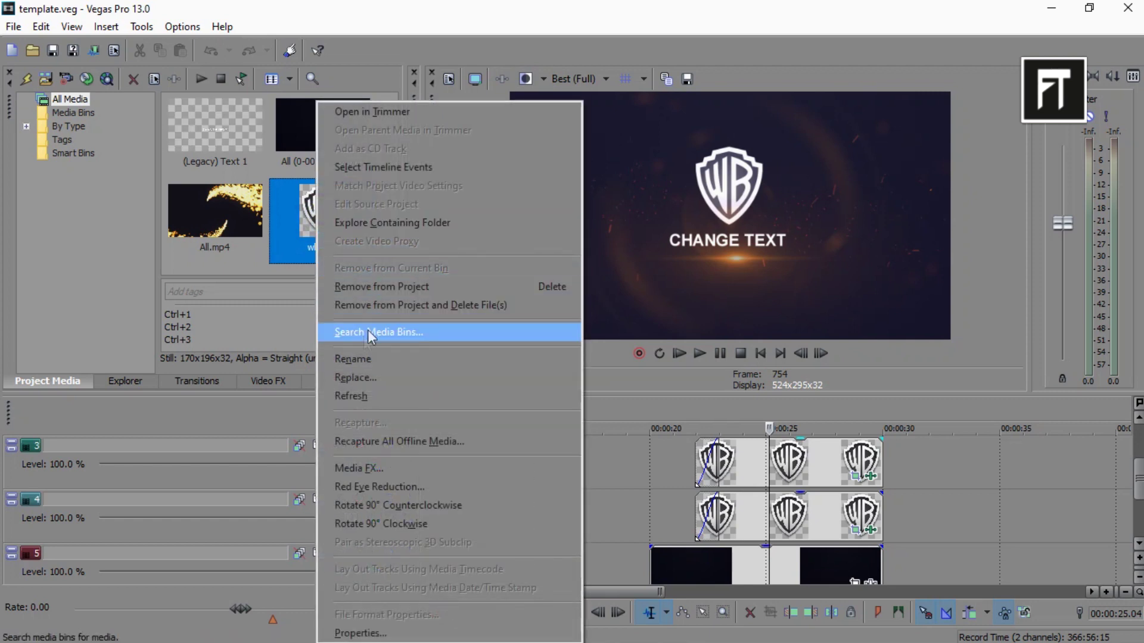
# Replace wb.png with 6-2-skype-png-pic.png from Downloads, then select the track 3 logo clip
pyautogui.click(394, 380)
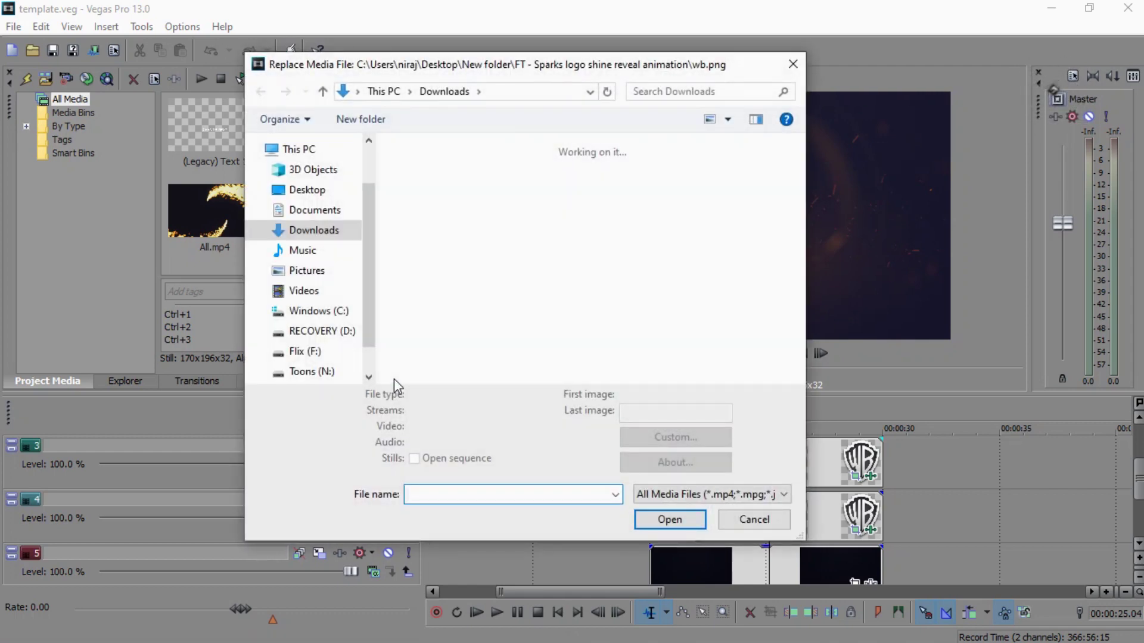
pyautogui.moveTo(806, 169); pyautogui.dragTo(799, 342)
pyautogui.click(634, 298)
pyautogui.click(574, 329)
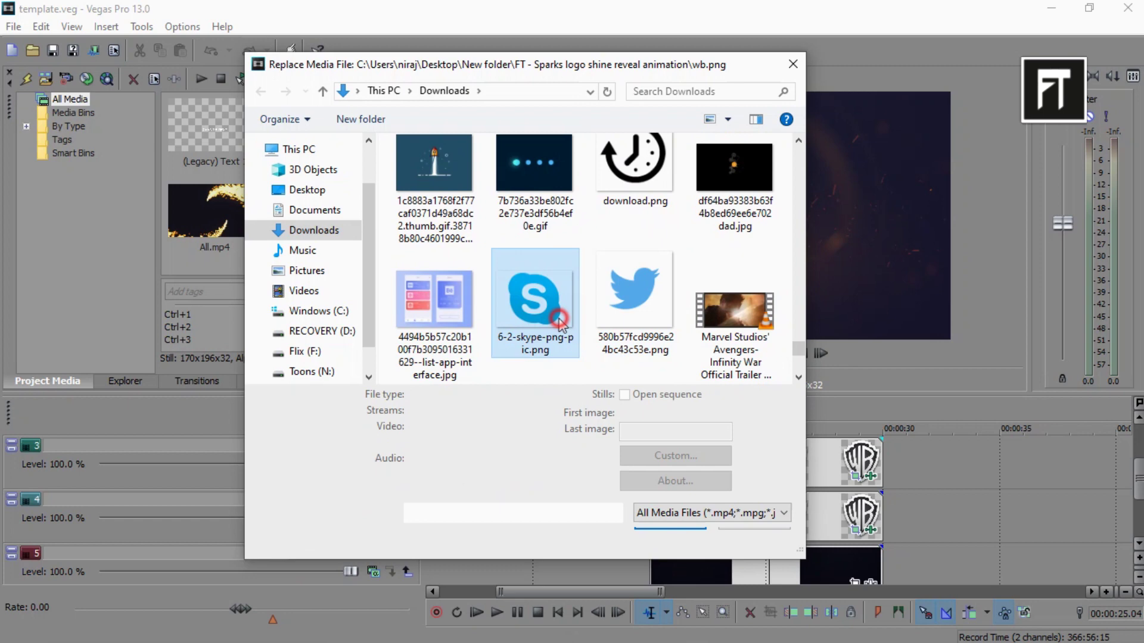
pyautogui.click(667, 539)
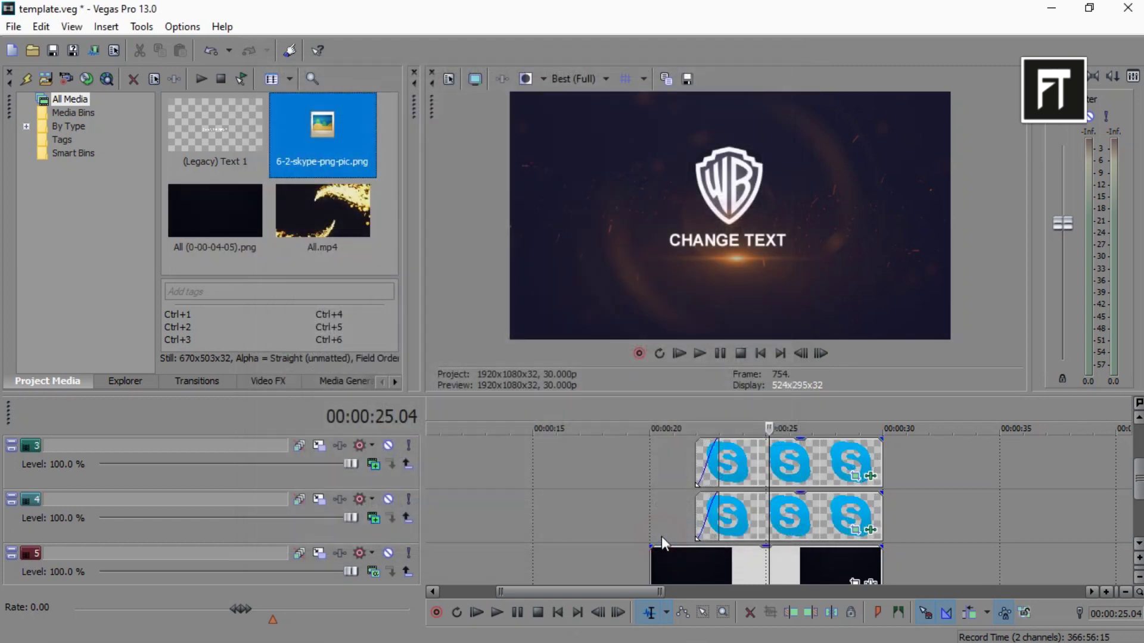
pyautogui.scroll(3, 852, 470)
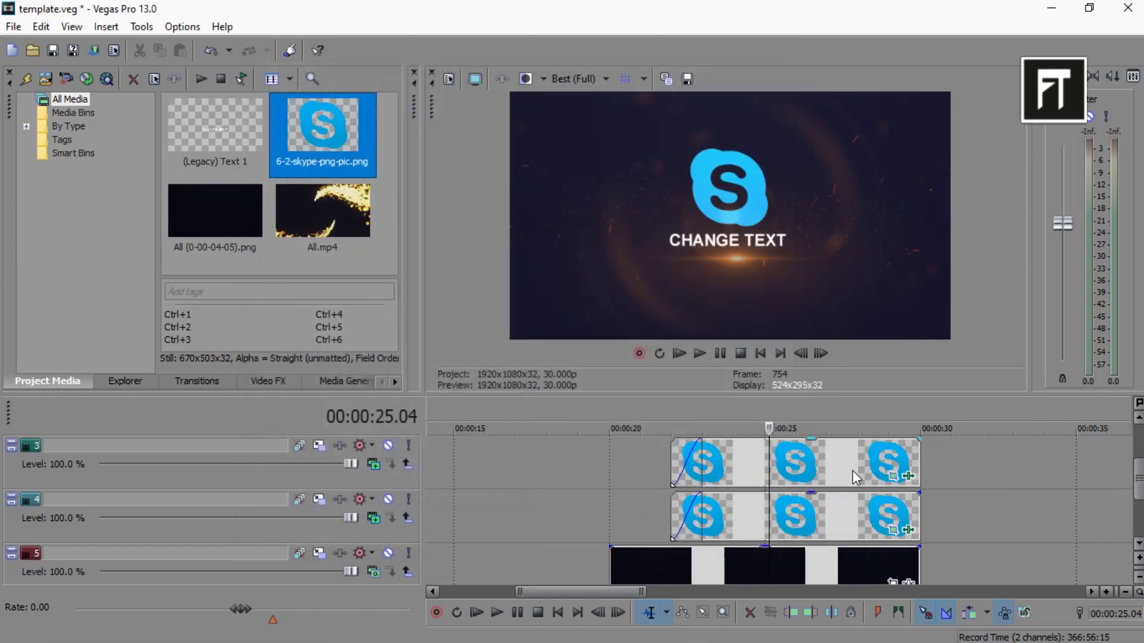
pyautogui.click(633, 467)
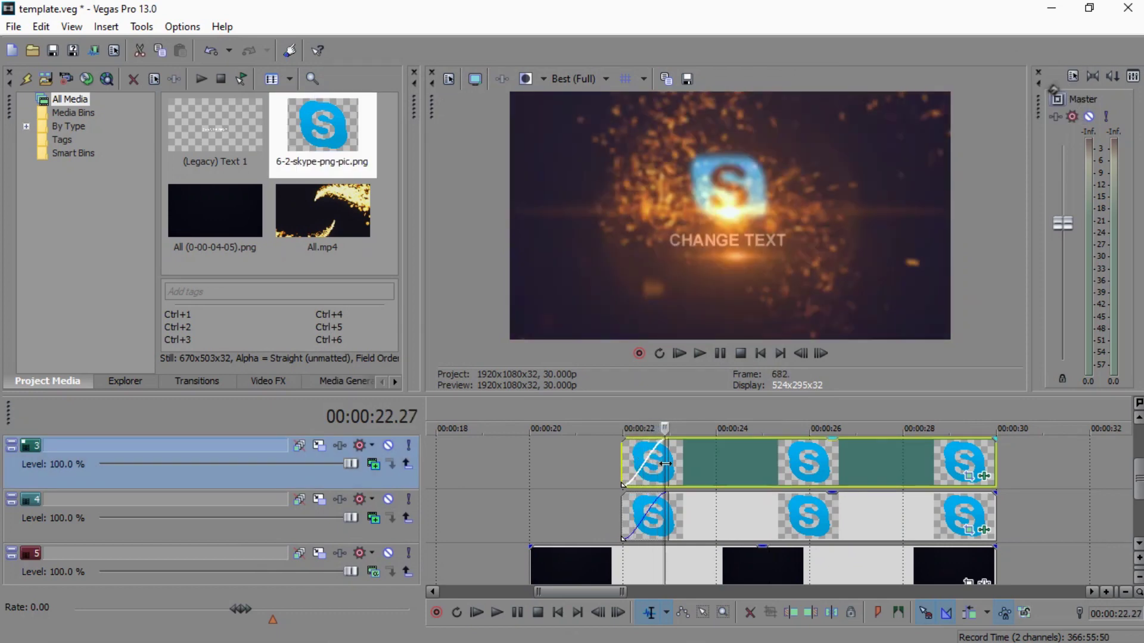
# In the title clip's Generated Media settings, replace CHANGE TEXT with YOUR TEXT
pyautogui.scroll(1, 759, 478)
pyautogui.click(954, 476)
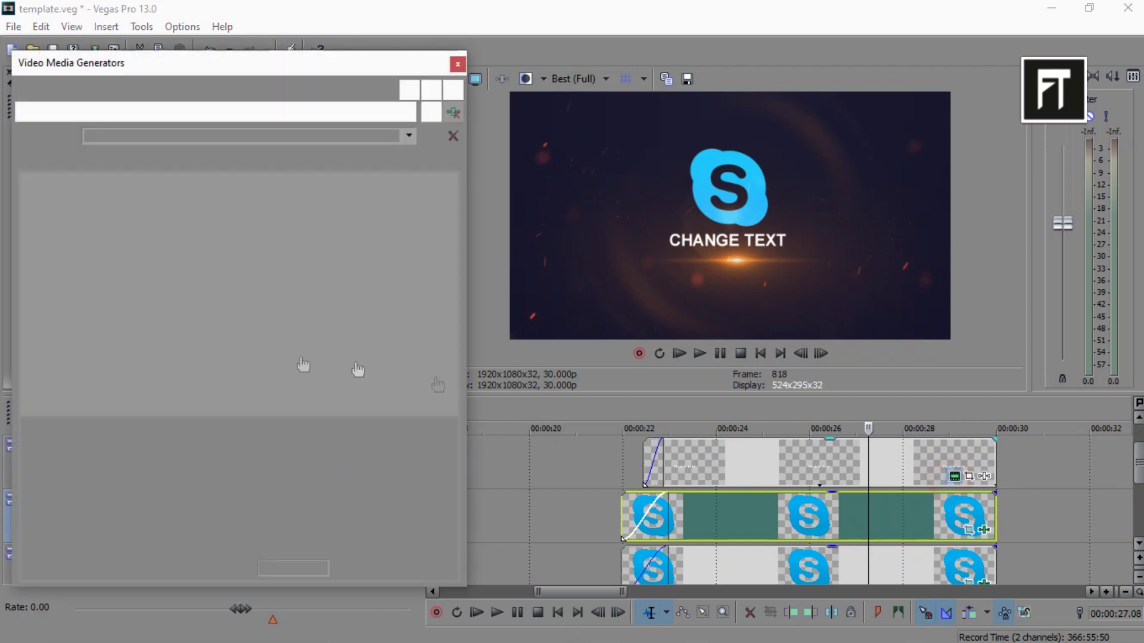
pyautogui.tripleClick(229, 254)
pyautogui.write('your')
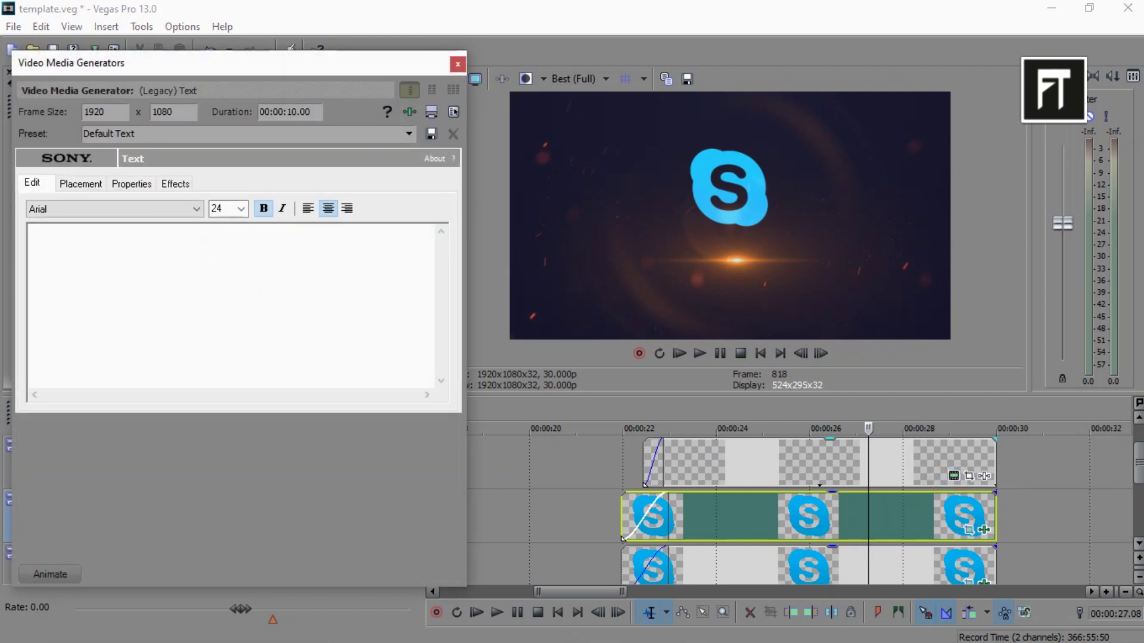
pyautogui.write('YOUR TEXT')
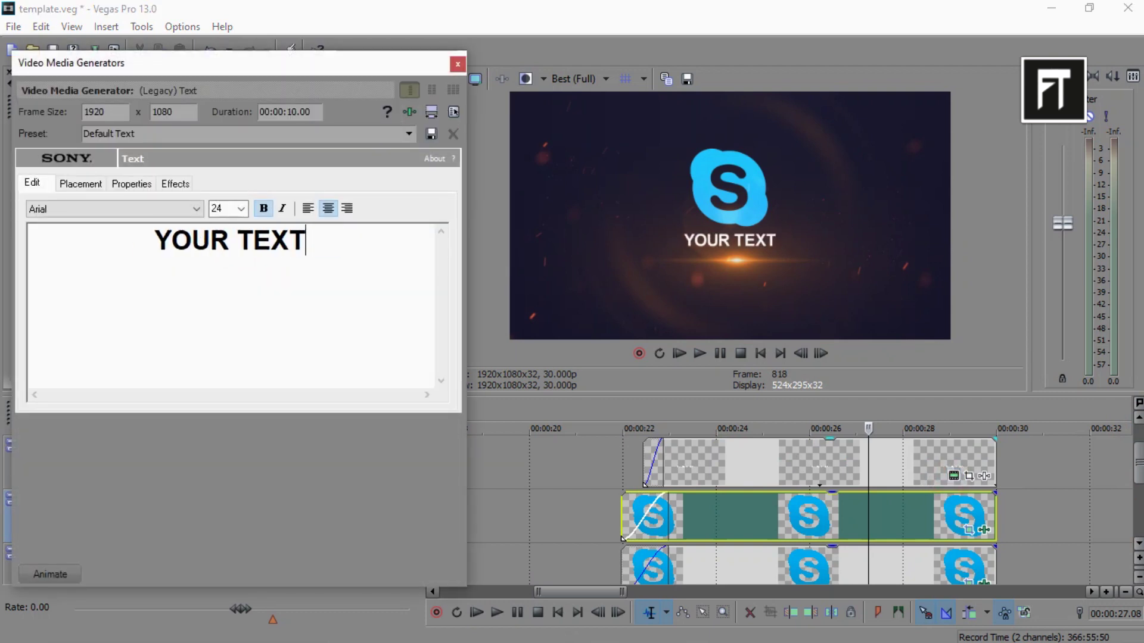